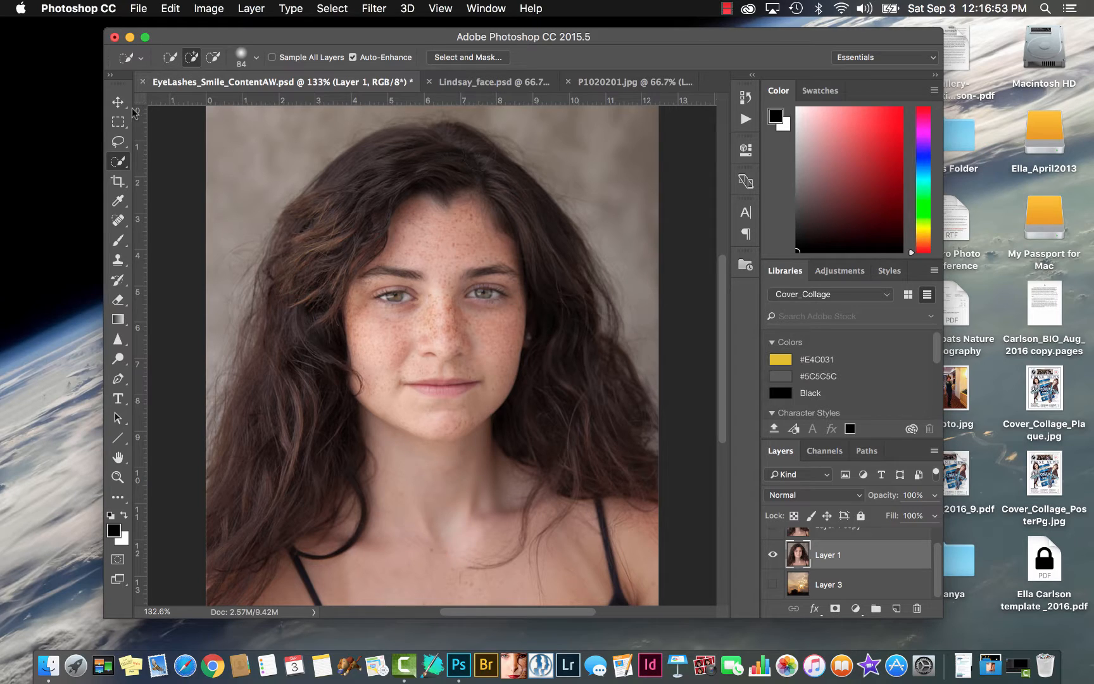
{"action": "left_click", "coordinate": [118, 123]}
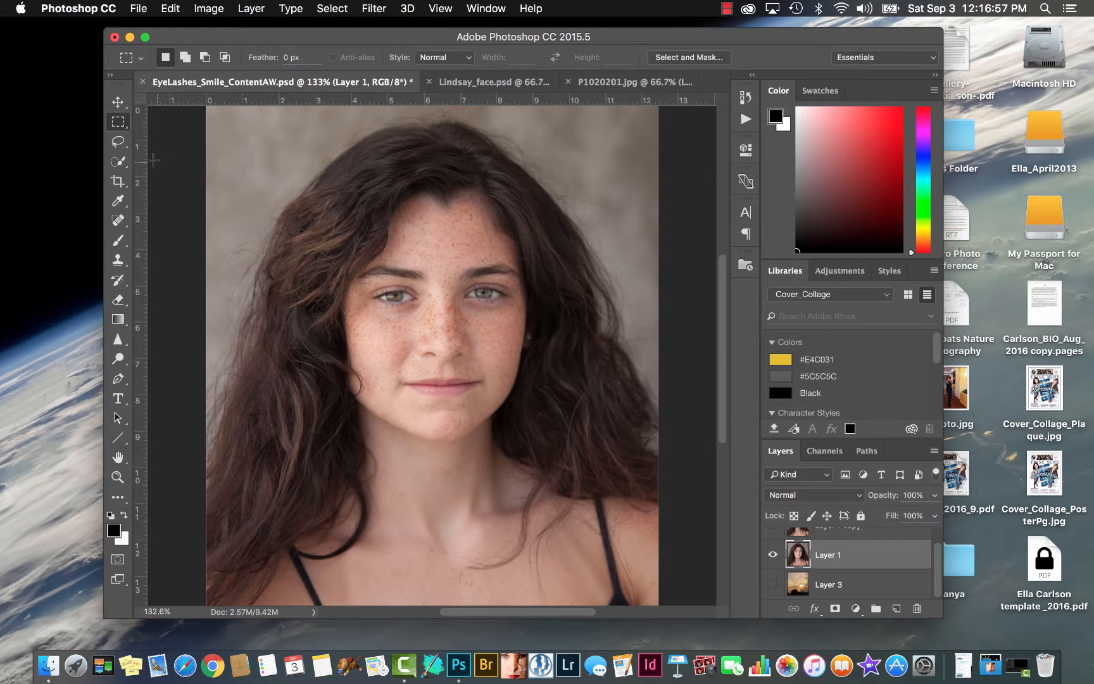
{"action": "left_click", "coordinate": [118, 164]}
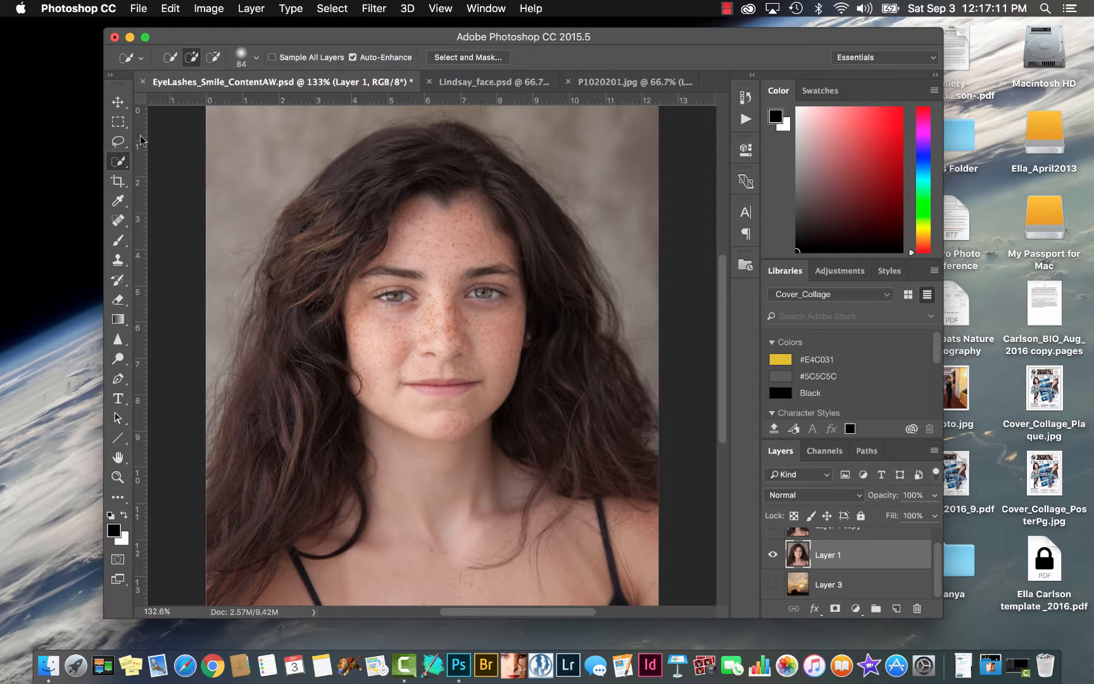
{"action": "left_click", "coordinate": [469, 57]}
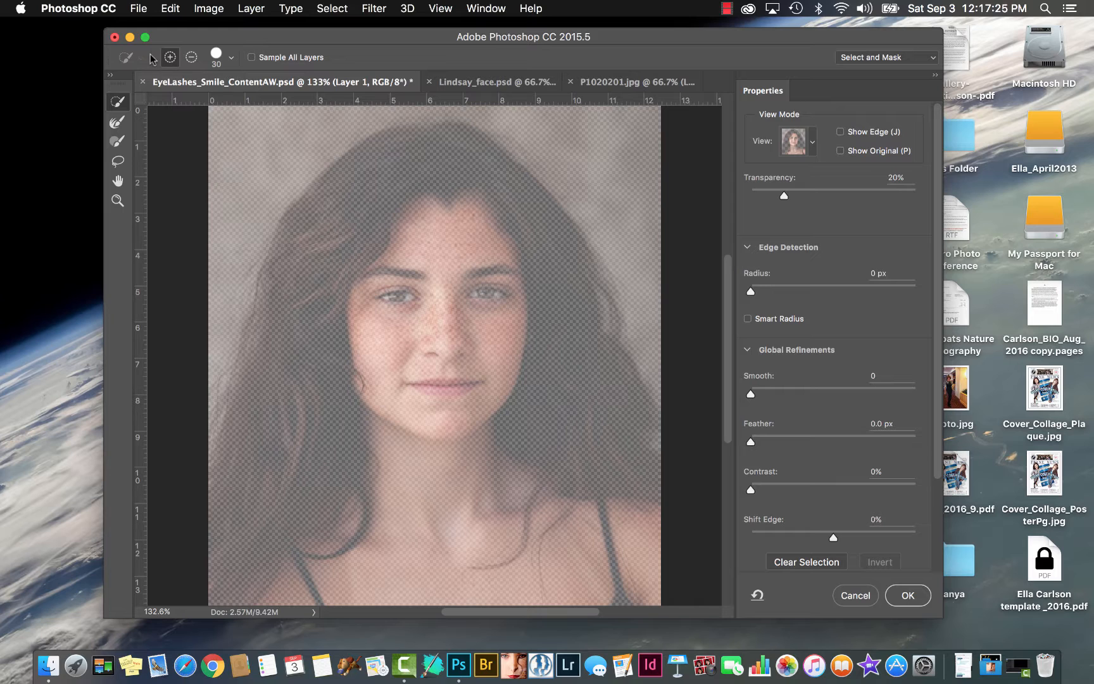
{"action": "left_click", "coordinate": [846, 596]}
{"action": "left_click", "coordinate": [117, 121]}
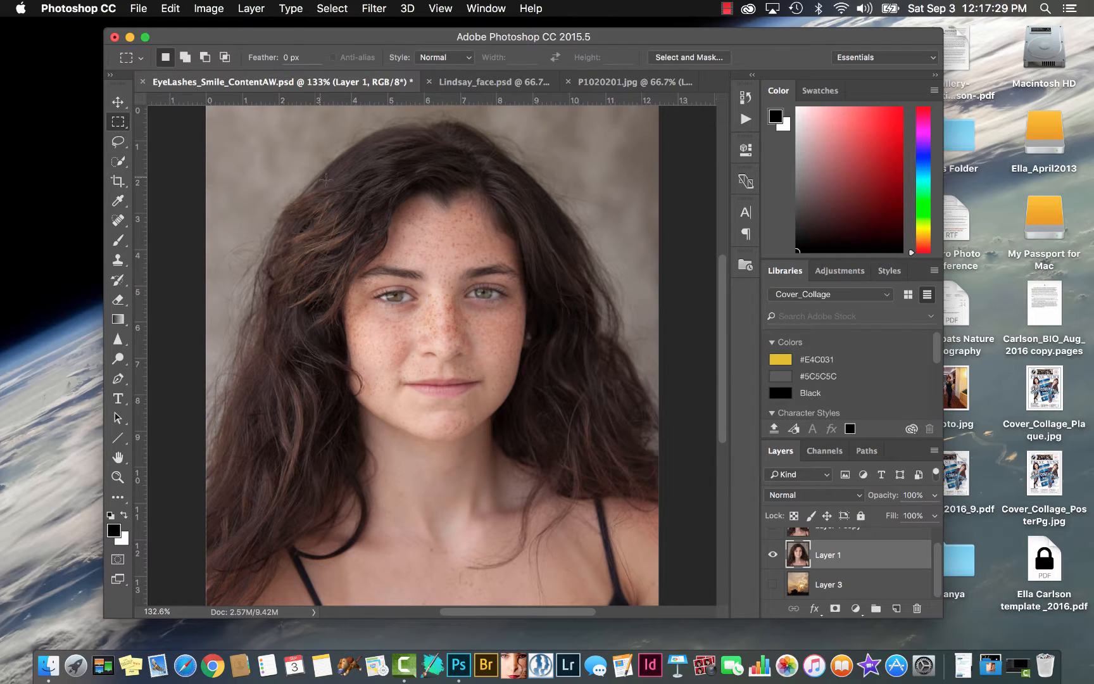
{"action": "left_click_drag", "start_coordinate": [342, 203], "coordinate": [526, 432]}
{"action": "left_click", "coordinate": [120, 145]}
{"action": "key", "text": "super+d"}
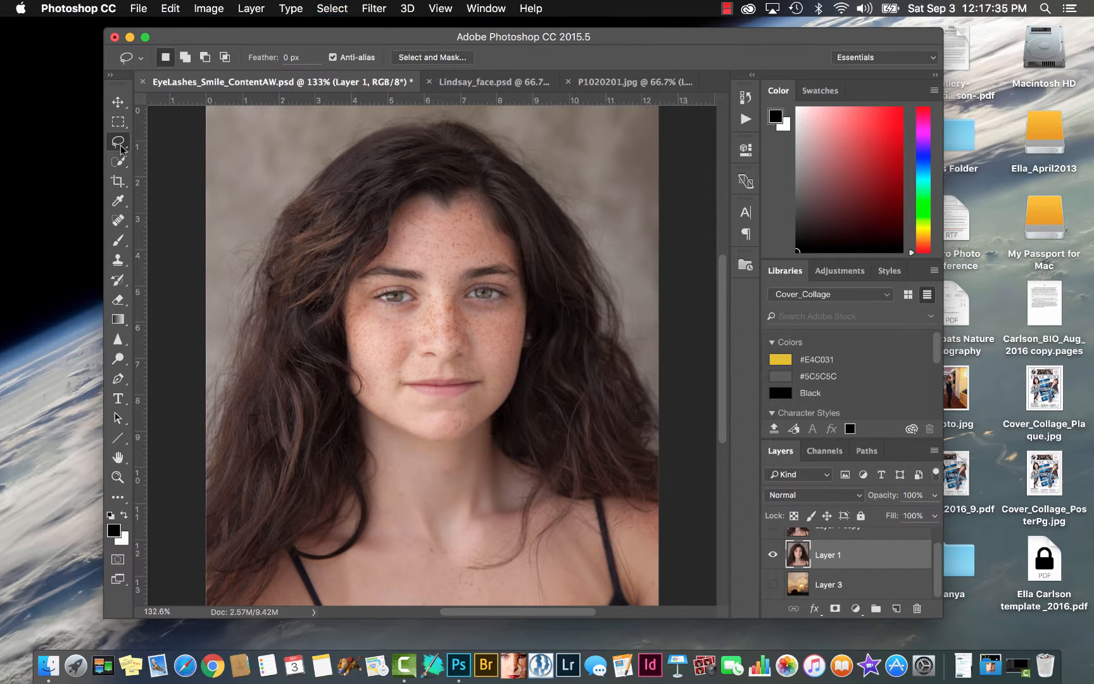
{"action": "left_click", "coordinate": [341, 10]}
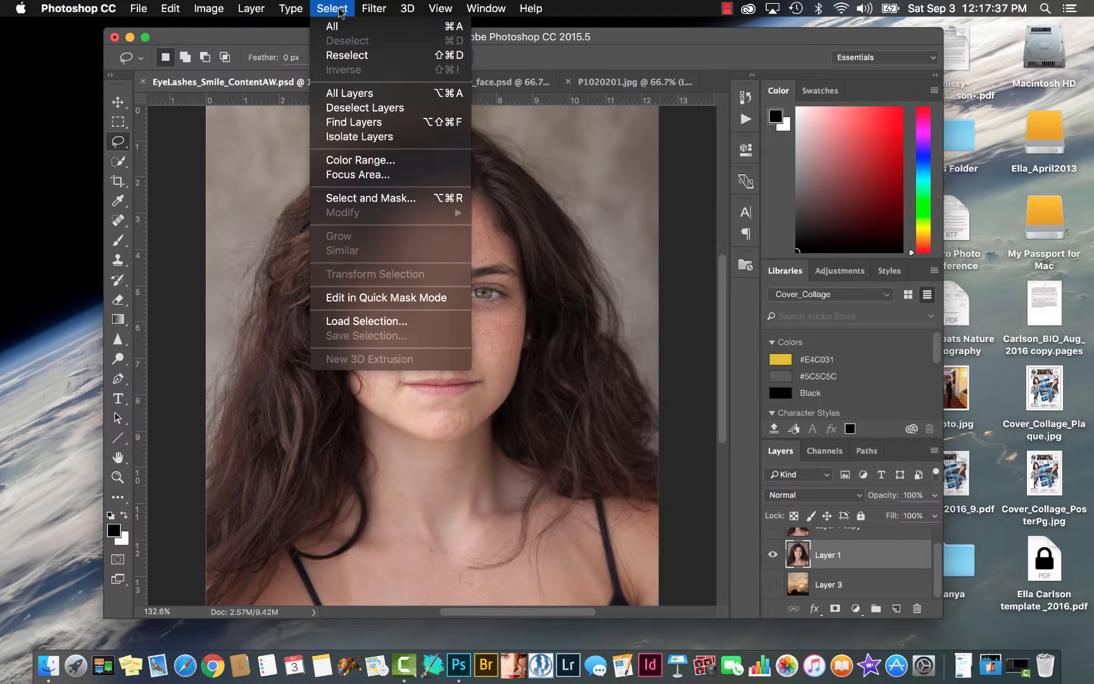
{"action": "left_click", "coordinate": [344, 161]}
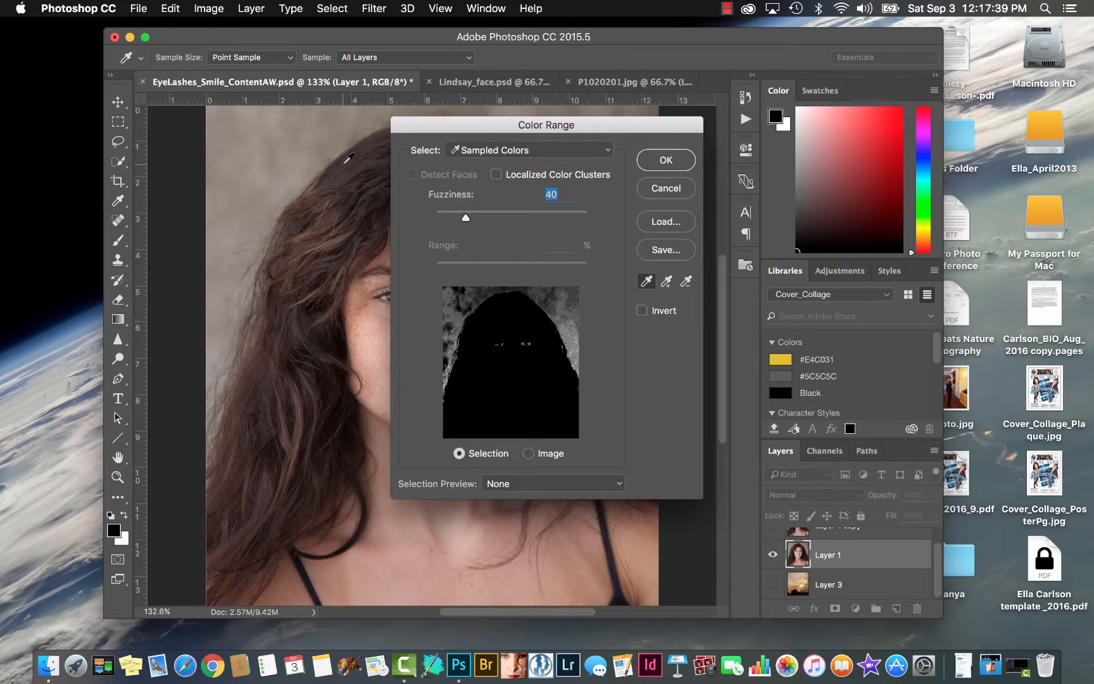
{"action": "left_click", "coordinate": [663, 190]}
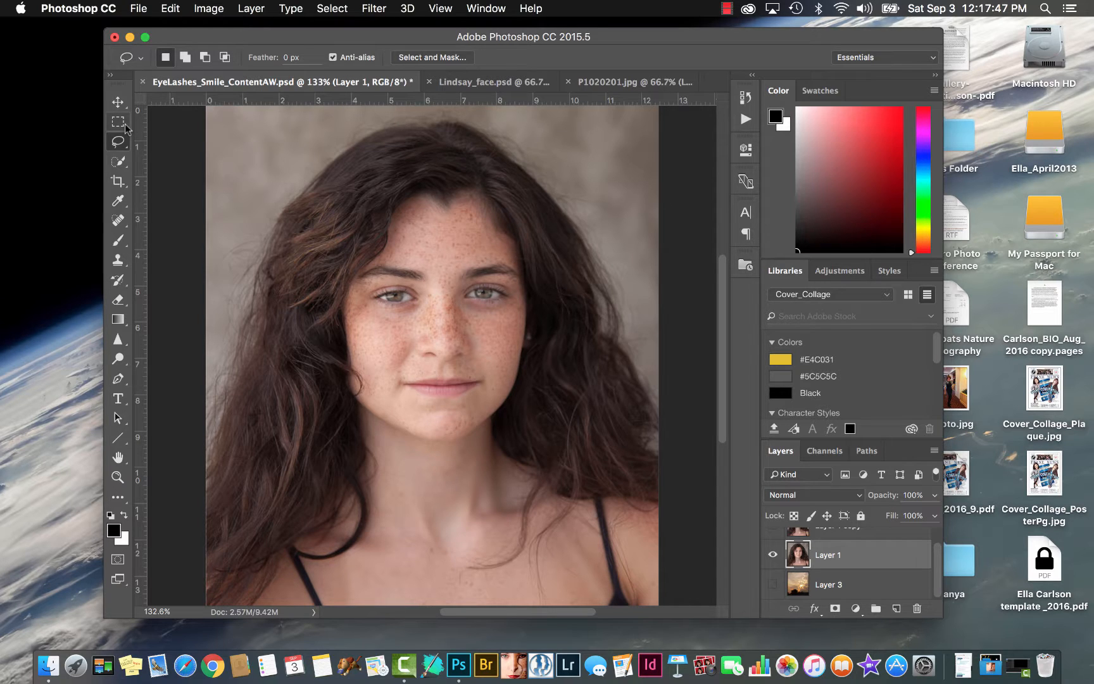
Enter Select and Mask, set the view transparency to 22%, and select the woman with a 60 px Quick Selection brush.
{"action": "left_click", "coordinate": [428, 58]}
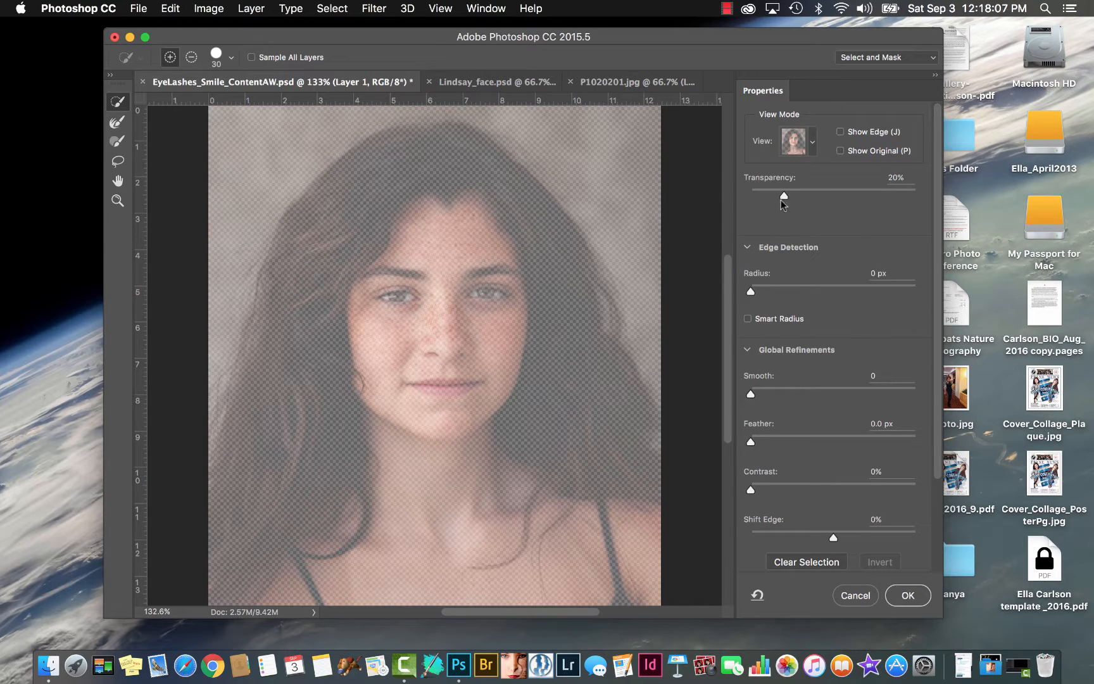
{"action": "mouse_move", "coordinate": [784, 196]}
{"action": "left_mouse_down"}
{"action": "mouse_move", "coordinate": [884, 199]}
{"action": "mouse_move", "coordinate": [765, 205]}
{"action": "mouse_move", "coordinate": [877, 212]}
{"action": "mouse_move", "coordinate": [782, 217]}
{"action": "mouse_move", "coordinate": [786, 199]}
{"action": "left_mouse_up"}
{"action": "key", "text": "bracketright"}
{"action": "key", "text": "bracketright"}
{"action": "key", "text": "bracketright"}
{"action": "mouse_move", "coordinate": [421, 155]}
{"action": "left_mouse_down"}
{"action": "mouse_move", "coordinate": [378, 190]}
{"action": "mouse_move", "coordinate": [345, 274]}
{"action": "mouse_move", "coordinate": [384, 346]}
{"action": "mouse_move", "coordinate": [460, 288]}
{"action": "mouse_move", "coordinate": [449, 224]}
{"action": "mouse_move", "coordinate": [422, 241]}
{"action": "mouse_move", "coordinate": [461, 335]}
{"action": "mouse_move", "coordinate": [415, 438]}
{"action": "left_mouse_up"}
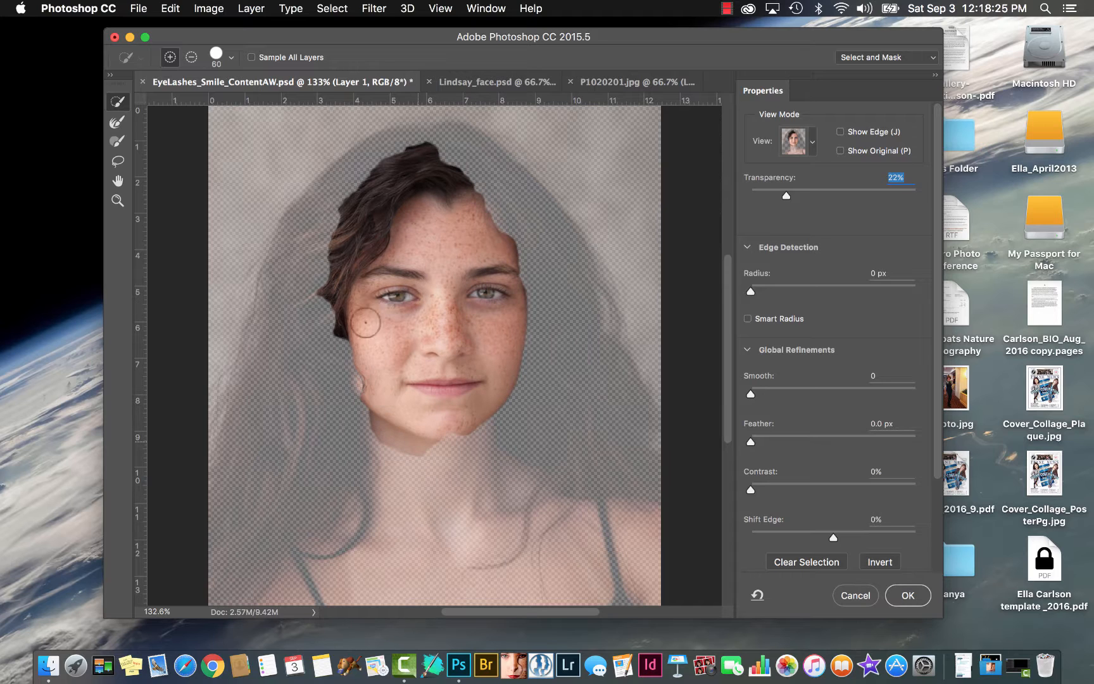
{"action": "left_click_drag", "start_coordinate": [317, 259], "coordinate": [301, 479]}
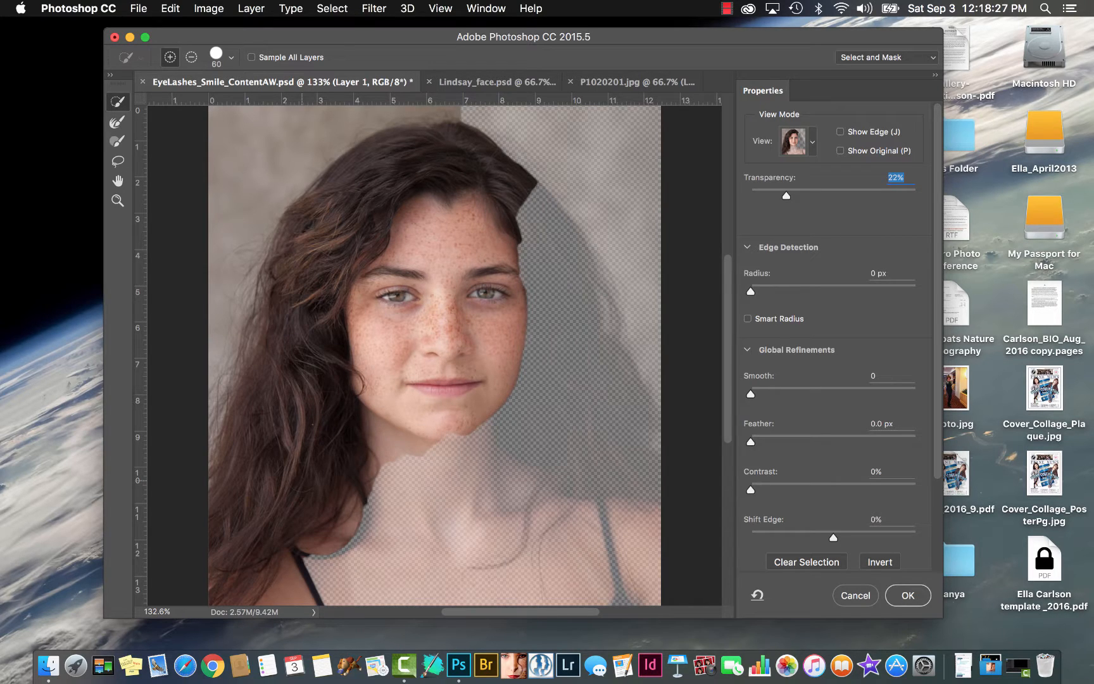
{"action": "left_click_drag", "start_coordinate": [533, 209], "coordinate": [534, 372]}
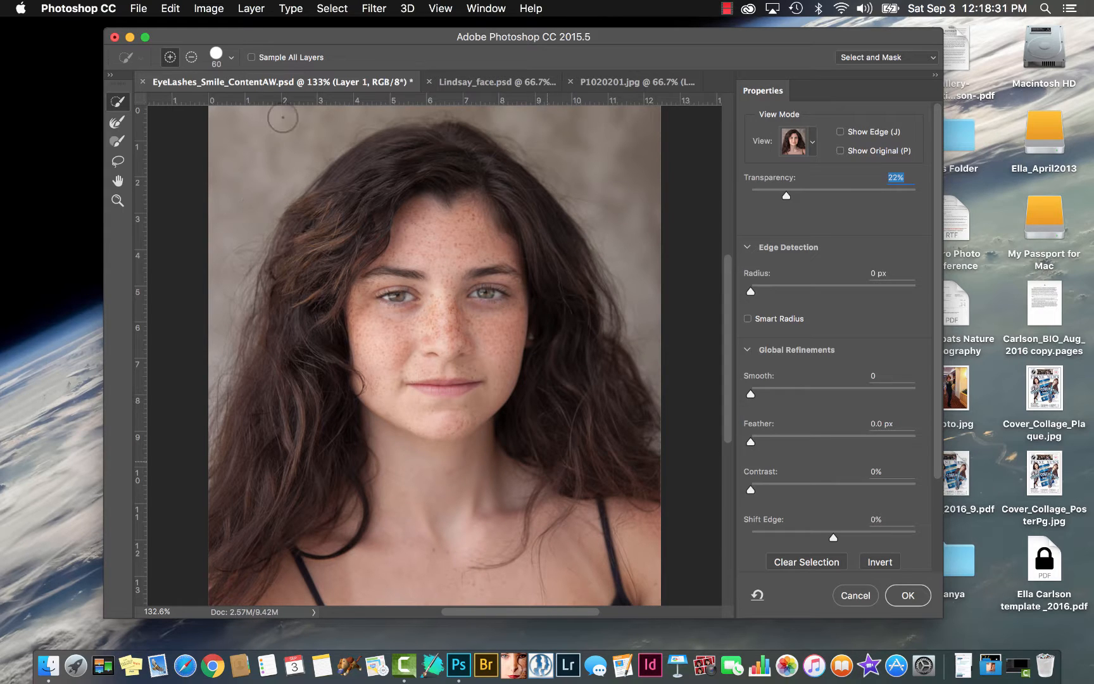
Subtract the background around both sides and the top of the woman's hair from the selection.
{"action": "key", "text": "alt"}
{"action": "key", "text": "alt"}
{"action": "mouse_move", "coordinate": [301, 153]}
{"action": "left_mouse_down"}
{"action": "mouse_move", "coordinate": [238, 248]}
{"action": "mouse_move", "coordinate": [255, 239]}
{"action": "mouse_move", "coordinate": [215, 487]}
{"action": "left_mouse_up"}
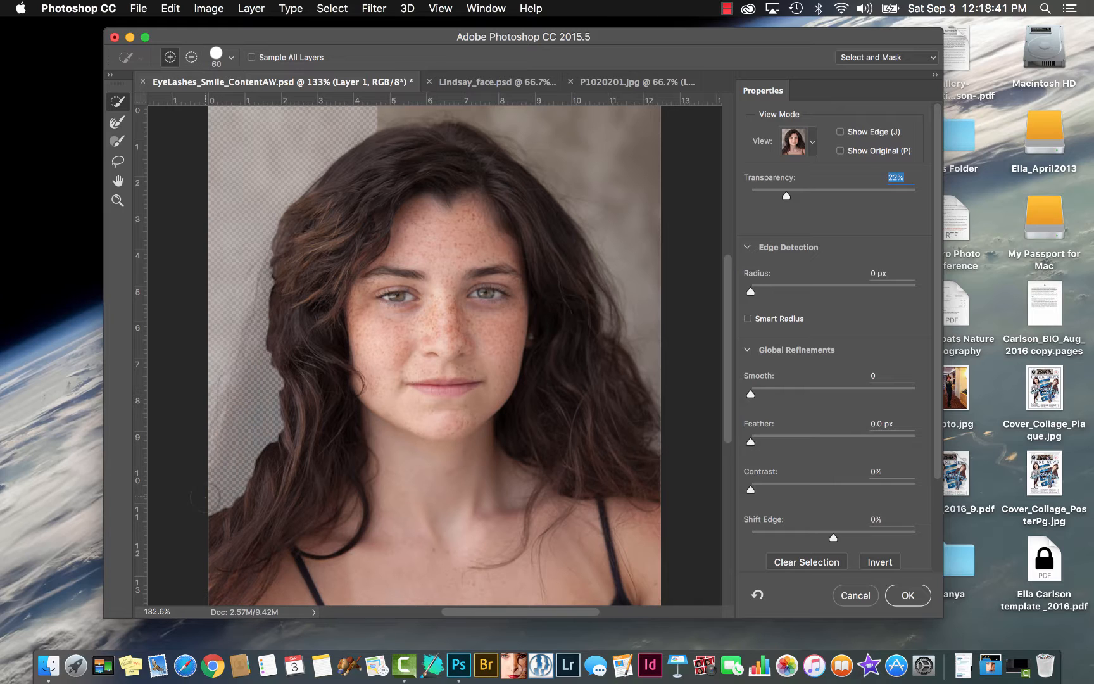
{"action": "mouse_move", "coordinate": [261, 401]}
{"action": "left_mouse_down"}
{"action": "mouse_move", "coordinate": [274, 387]}
{"action": "mouse_move", "coordinate": [271, 440]}
{"action": "left_mouse_up"}
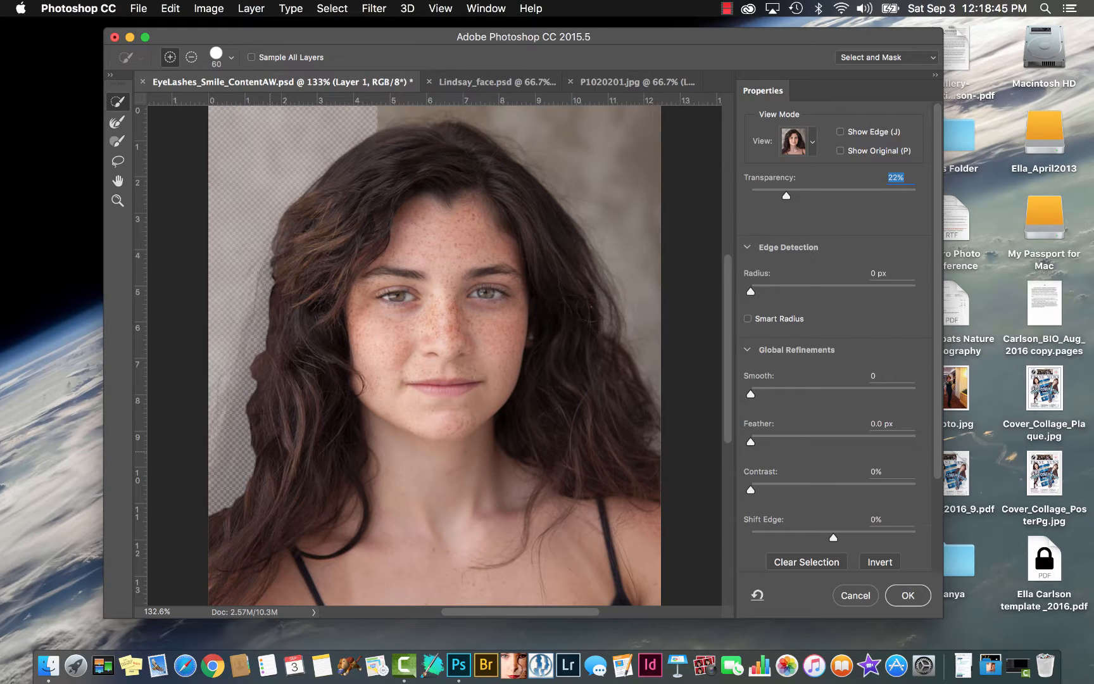
{"action": "key", "text": "alt"}
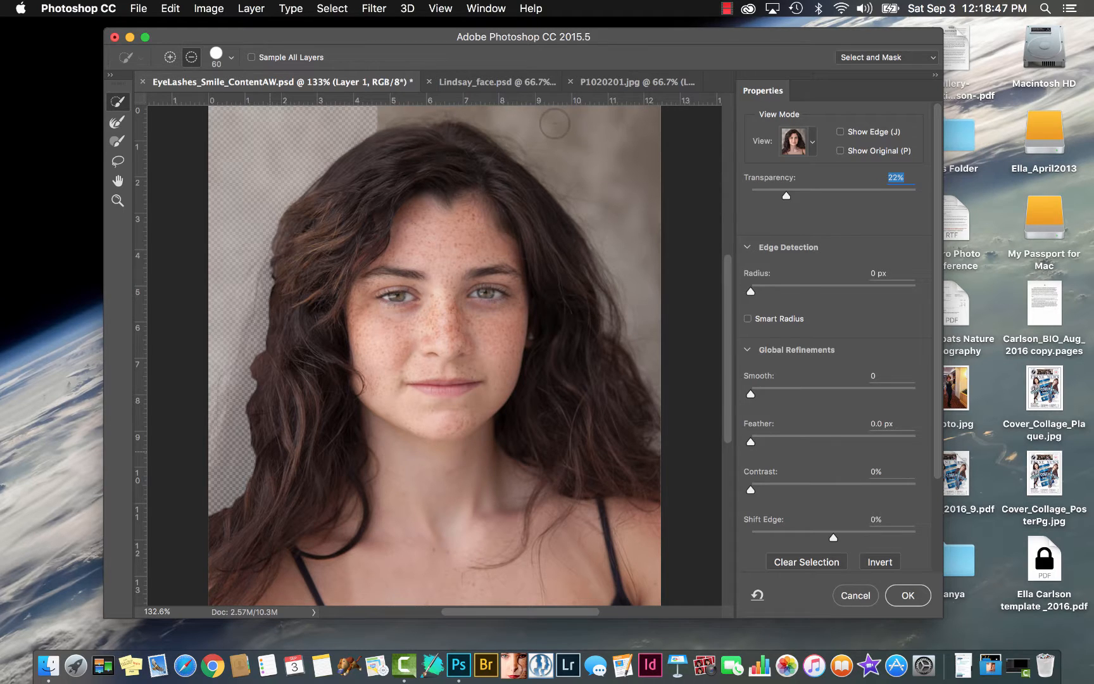
{"action": "left_click_drag", "start_coordinate": [554, 124], "coordinate": [399, 112]}
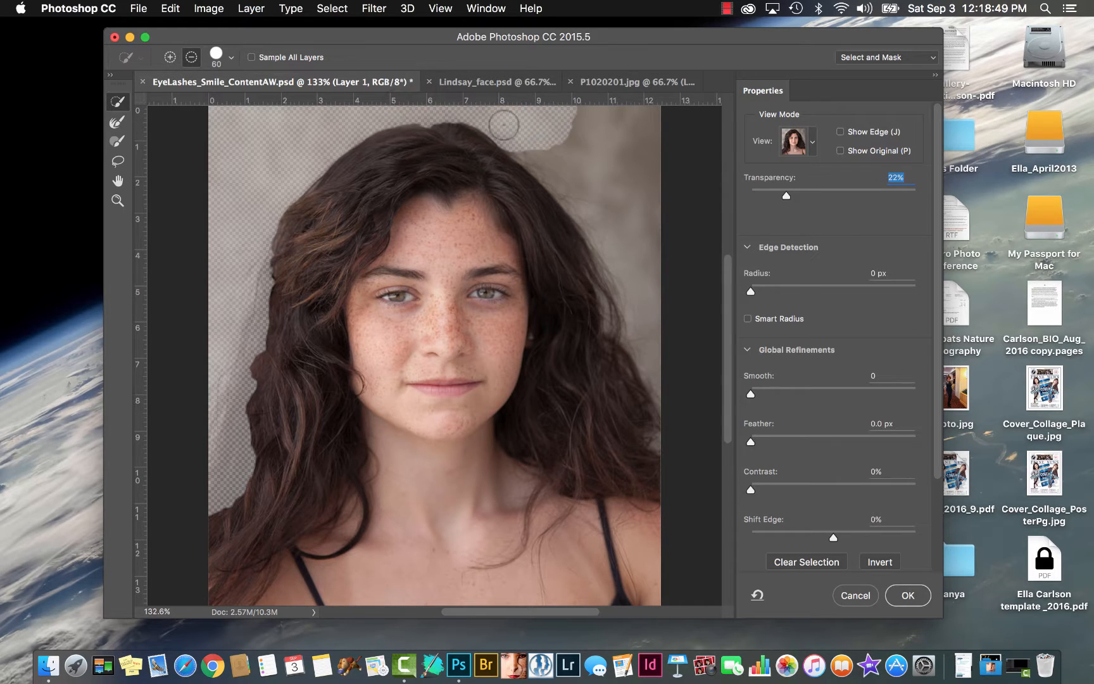
{"action": "mouse_move", "coordinate": [530, 151]}
{"action": "left_mouse_down"}
{"action": "mouse_move", "coordinate": [589, 195]}
{"action": "mouse_move", "coordinate": [612, 233]}
{"action": "mouse_move", "coordinate": [618, 265]}
{"action": "mouse_move", "coordinate": [604, 269]}
{"action": "mouse_move", "coordinate": [614, 326]}
{"action": "mouse_move", "coordinate": [588, 225]}
{"action": "left_mouse_up"}
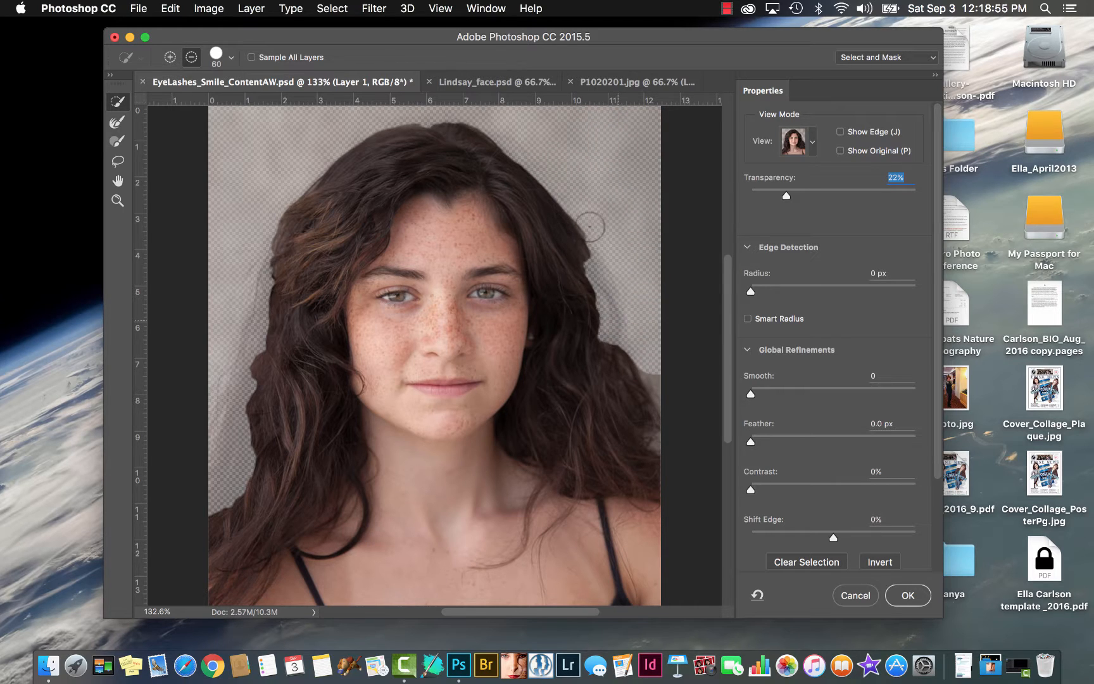
{"action": "mouse_move", "coordinate": [645, 362]}
{"action": "left_mouse_down"}
{"action": "mouse_move", "coordinate": [658, 443]}
{"action": "mouse_move", "coordinate": [608, 376]}
{"action": "mouse_move", "coordinate": [583, 378]}
{"action": "mouse_move", "coordinate": [614, 422]}
{"action": "left_mouse_up"}
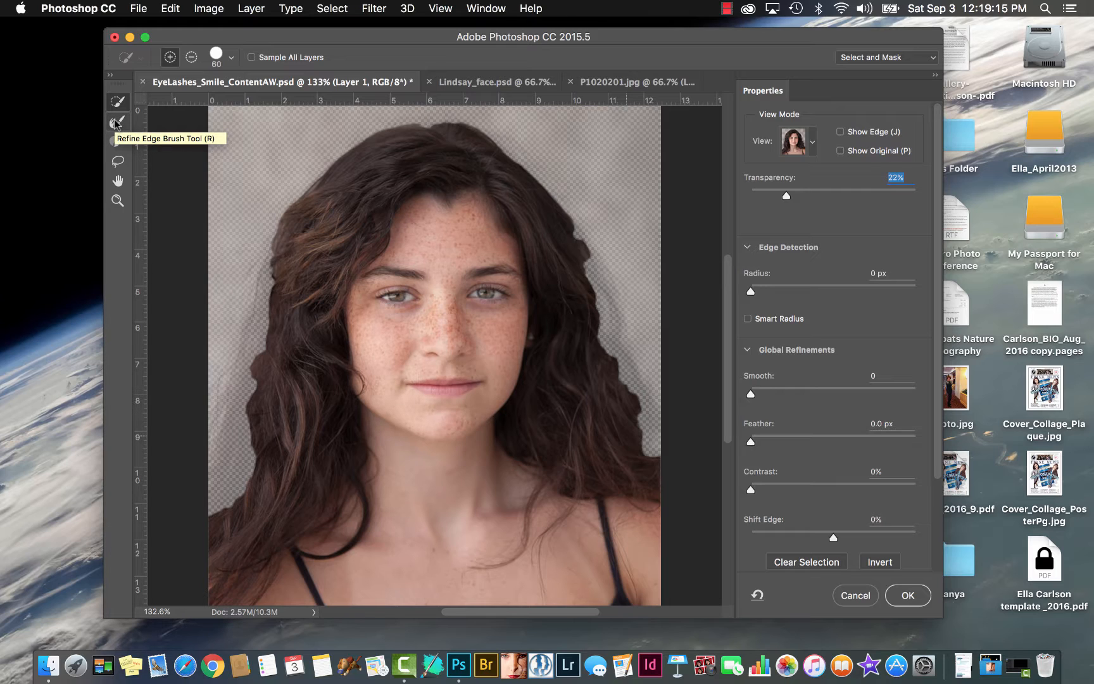
Set the Quick Selection brush to 56 px with 57% hardness and add the loose hair along the photo's left side.
{"action": "left_click", "coordinate": [231, 58]}
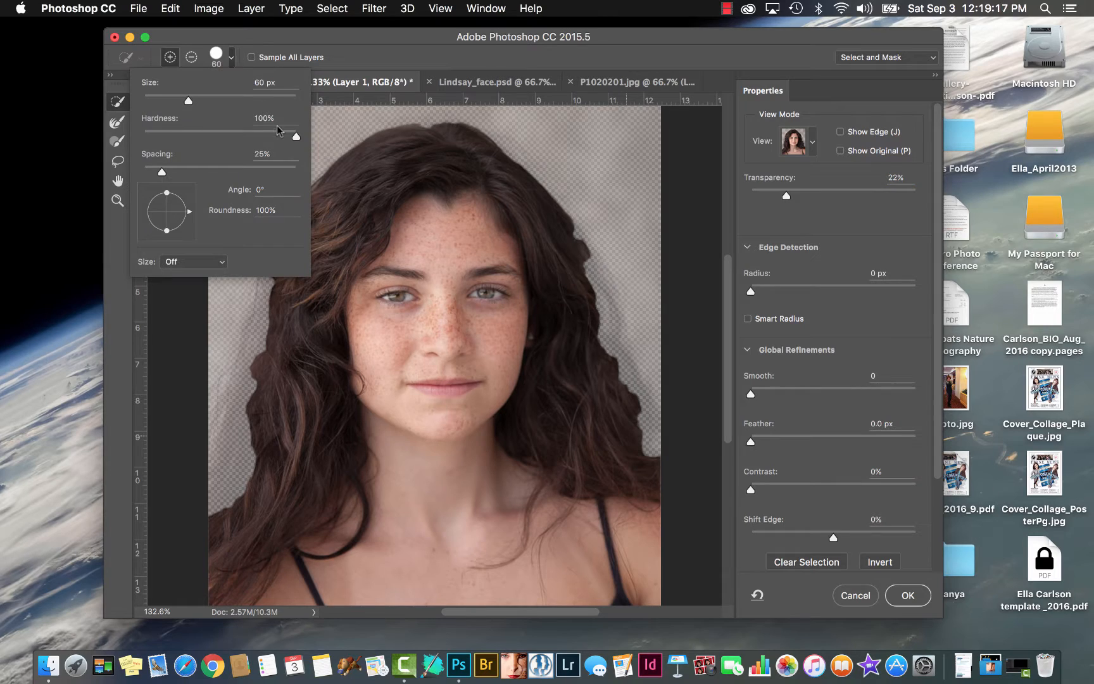
{"action": "left_click_drag", "start_coordinate": [296, 136], "coordinate": [268, 137]}
{"action": "left_click_drag", "start_coordinate": [264, 137], "coordinate": [230, 138]}
{"action": "left_click_drag", "start_coordinate": [188, 100], "coordinate": [184, 98]}
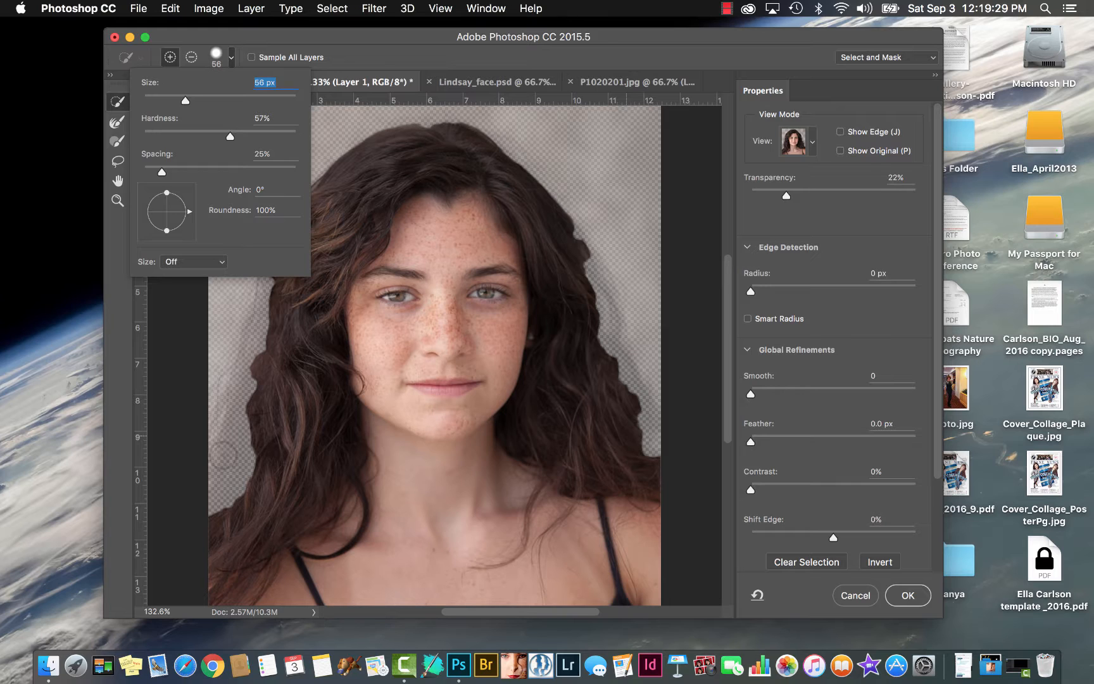
{"action": "key", "text": "Return"}
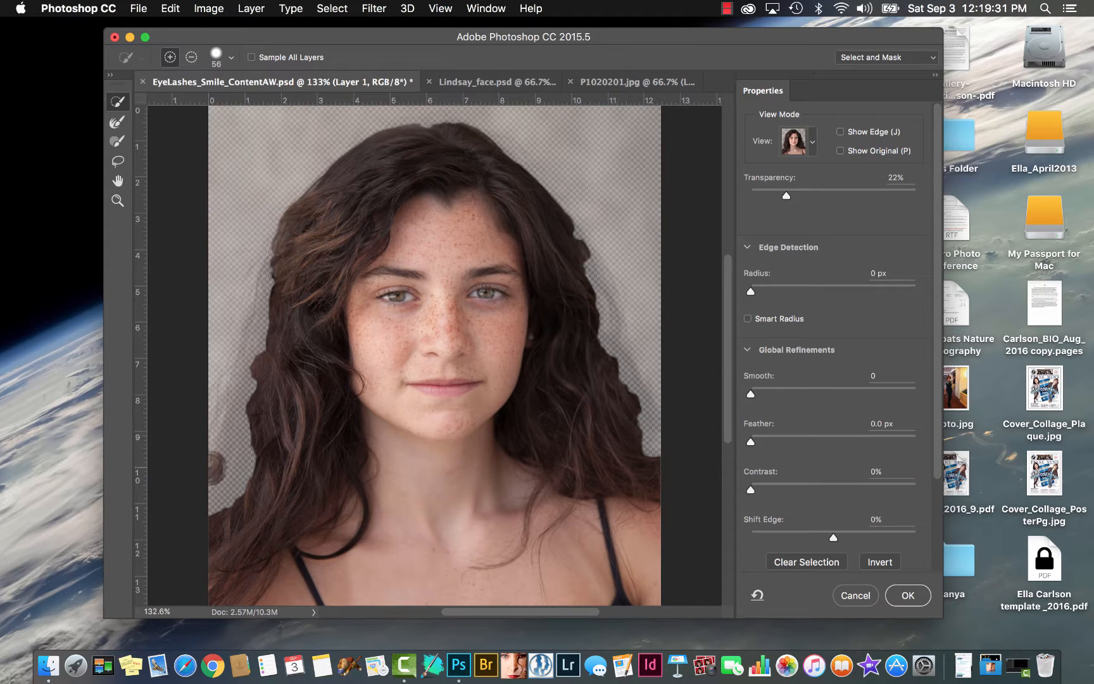
{"action": "mouse_move", "coordinate": [213, 480]}
{"action": "left_mouse_down"}
{"action": "mouse_move", "coordinate": [215, 497]}
{"action": "mouse_move", "coordinate": [233, 380]}
{"action": "mouse_move", "coordinate": [220, 400]}
{"action": "mouse_move", "coordinate": [245, 317]}
{"action": "mouse_move", "coordinate": [284, 210]}
{"action": "mouse_move", "coordinate": [313, 177]}
{"action": "left_mouse_up"}
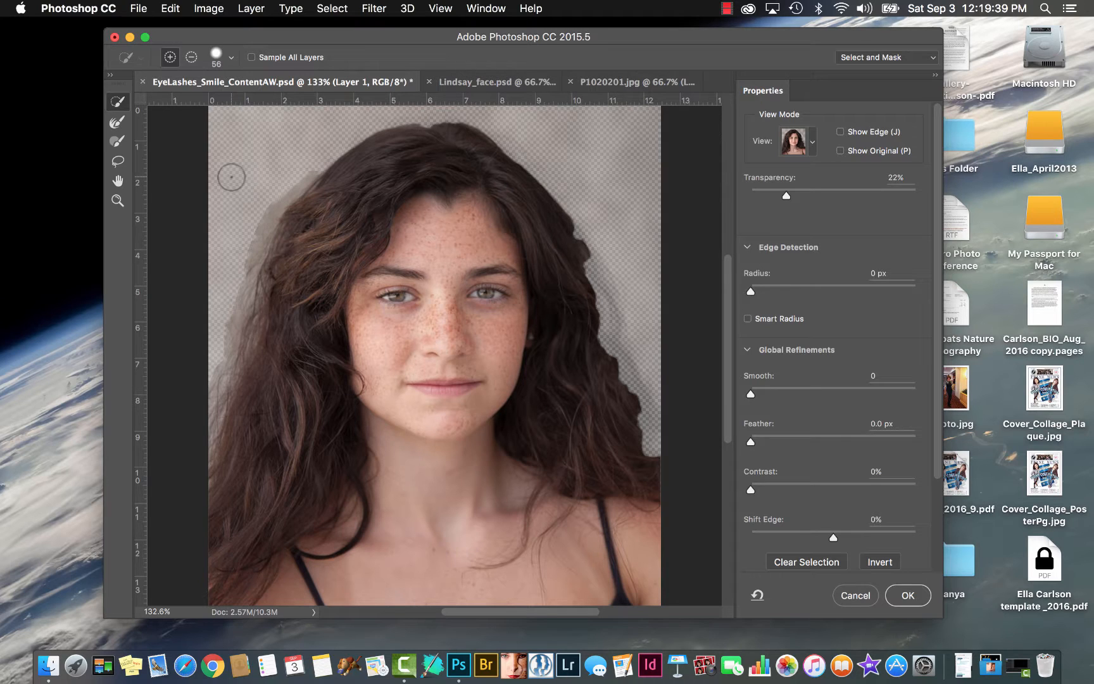
Refine the flyaway hair edges on both sides of the head with a 60 px Refine Edge Brush.
{"action": "left_click", "coordinate": [117, 123]}
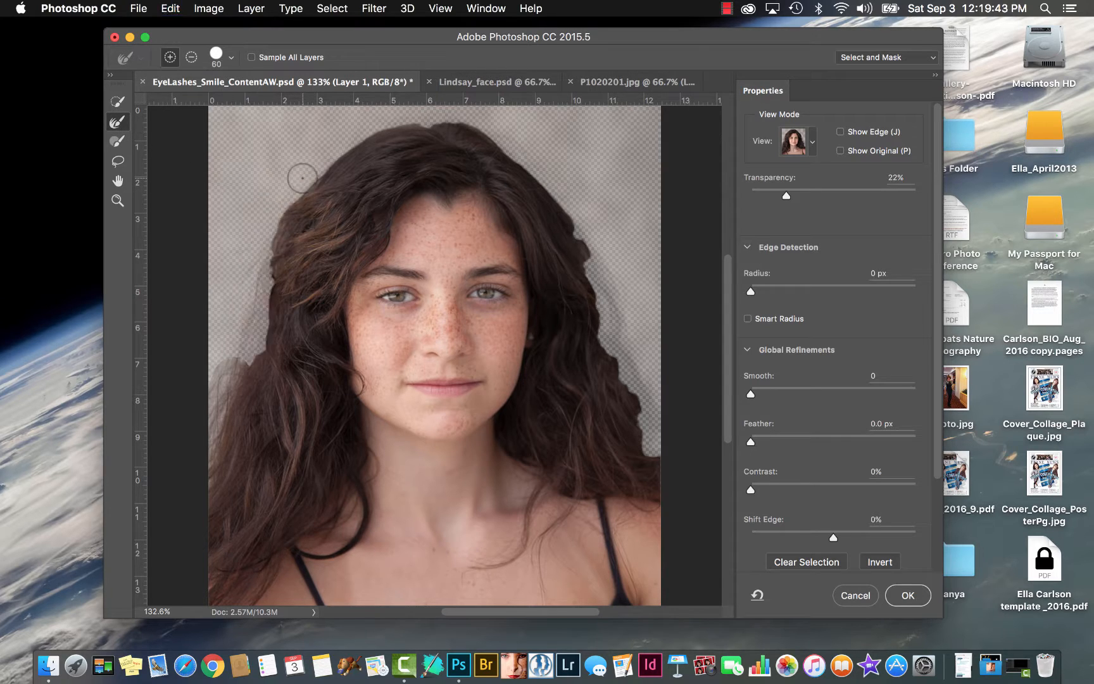
{"action": "left_click_drag", "start_coordinate": [253, 351], "coordinate": [209, 446]}
{"action": "mouse_move", "coordinate": [249, 334]}
{"action": "left_mouse_down"}
{"action": "mouse_move", "coordinate": [272, 235]}
{"action": "mouse_move", "coordinate": [247, 337]}
{"action": "left_mouse_up"}
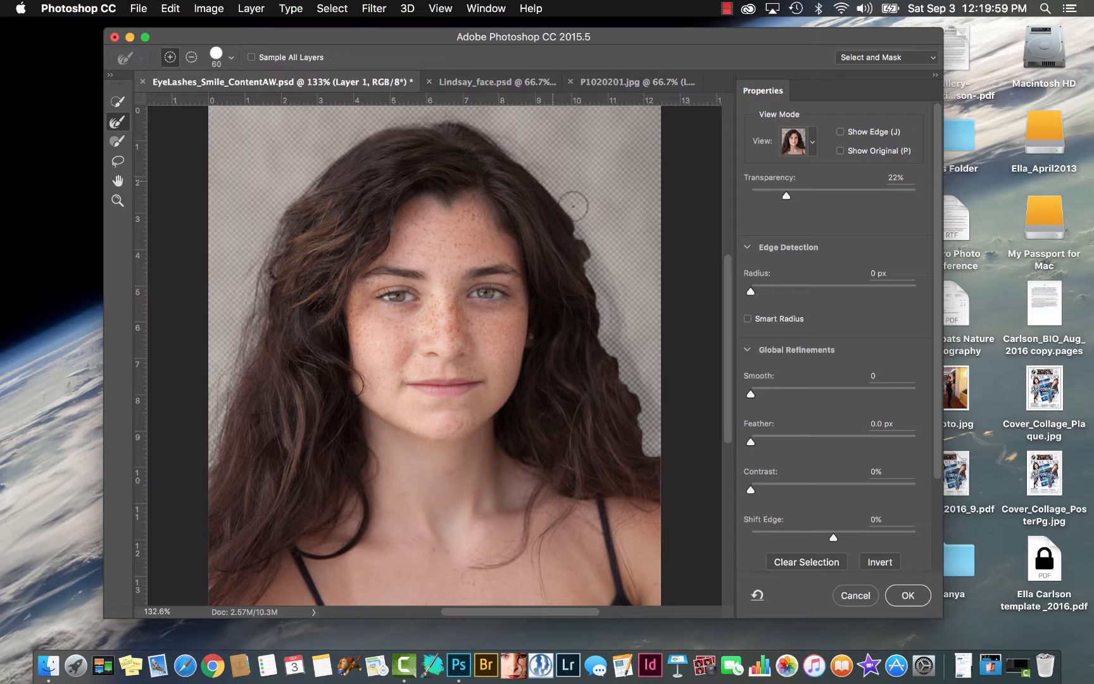
{"action": "mouse_move", "coordinate": [598, 278]}
{"action": "left_mouse_down"}
{"action": "mouse_move", "coordinate": [651, 441]}
{"action": "mouse_move", "coordinate": [666, 456]}
{"action": "left_mouse_up"}
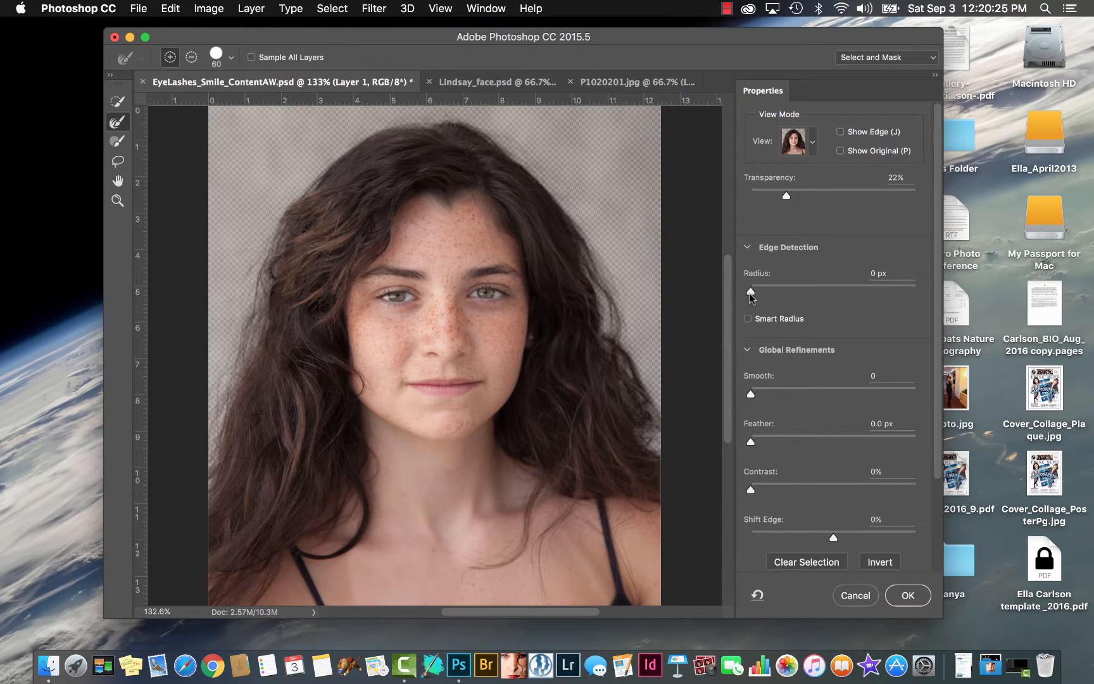
Tune the edge detection against the hair detail, settling on a radius of 8 px with Smart Radius off.
{"action": "left_click_drag", "start_coordinate": [749, 293], "coordinate": [830, 293]}
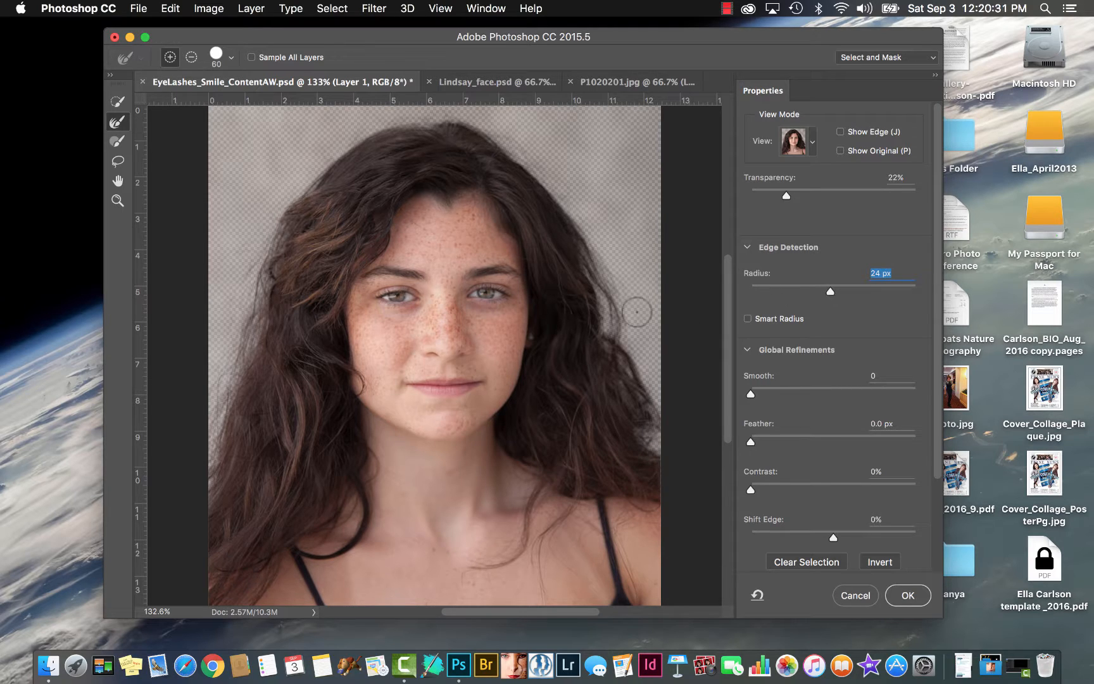
{"action": "scroll", "coordinate": [595, 304], "scroll_direction": "up", "scroll_amount": 5}
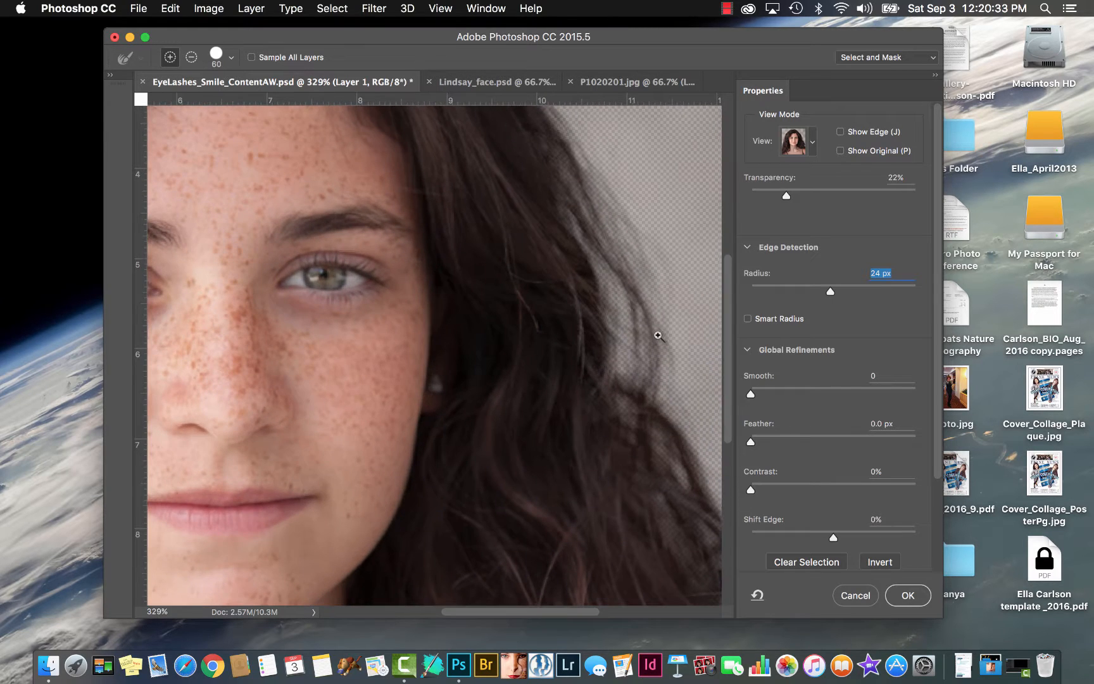
{"action": "left_click_drag", "start_coordinate": [826, 294], "coordinate": [765, 295]}
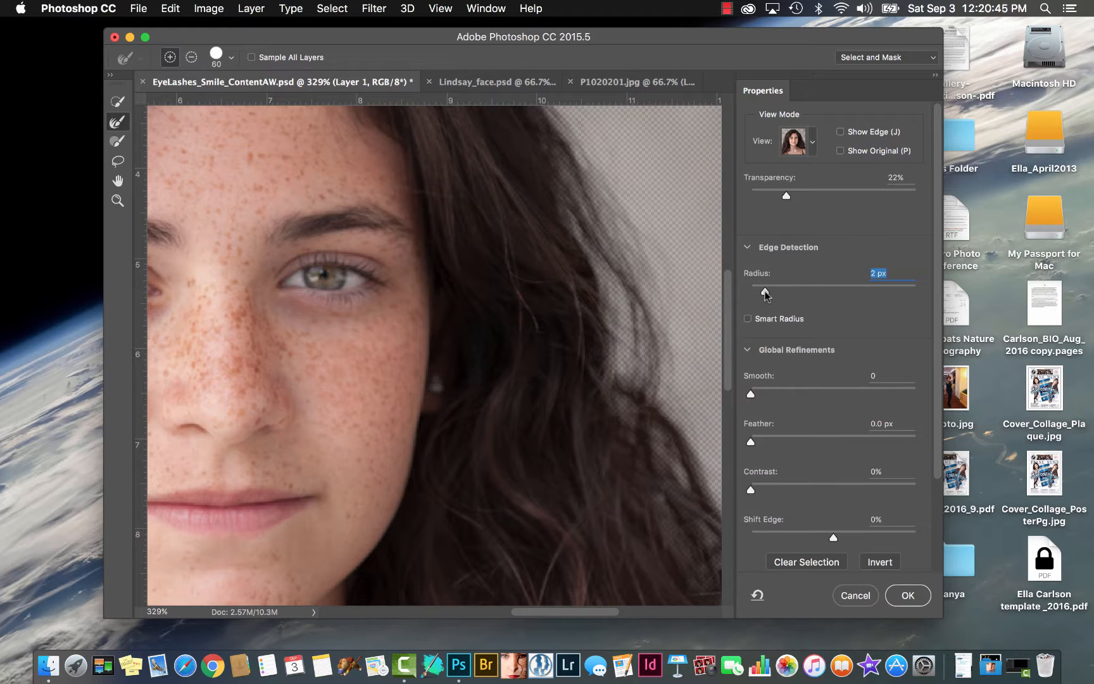
{"action": "left_click", "coordinate": [747, 318]}
{"action": "left_click_drag", "start_coordinate": [817, 291], "coordinate": [812, 290]}
{"action": "left_click", "coordinate": [747, 319]}
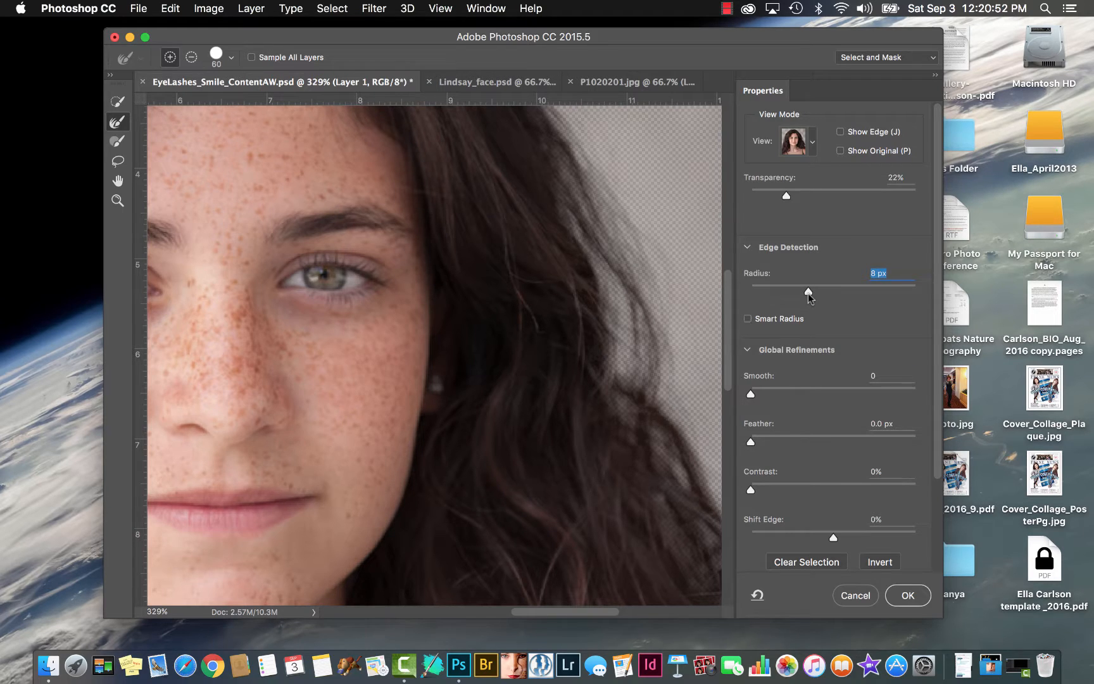
Set the global refinements to a 0.3 px feather and 12% contrast.
{"action": "left_click", "coordinate": [748, 248]}
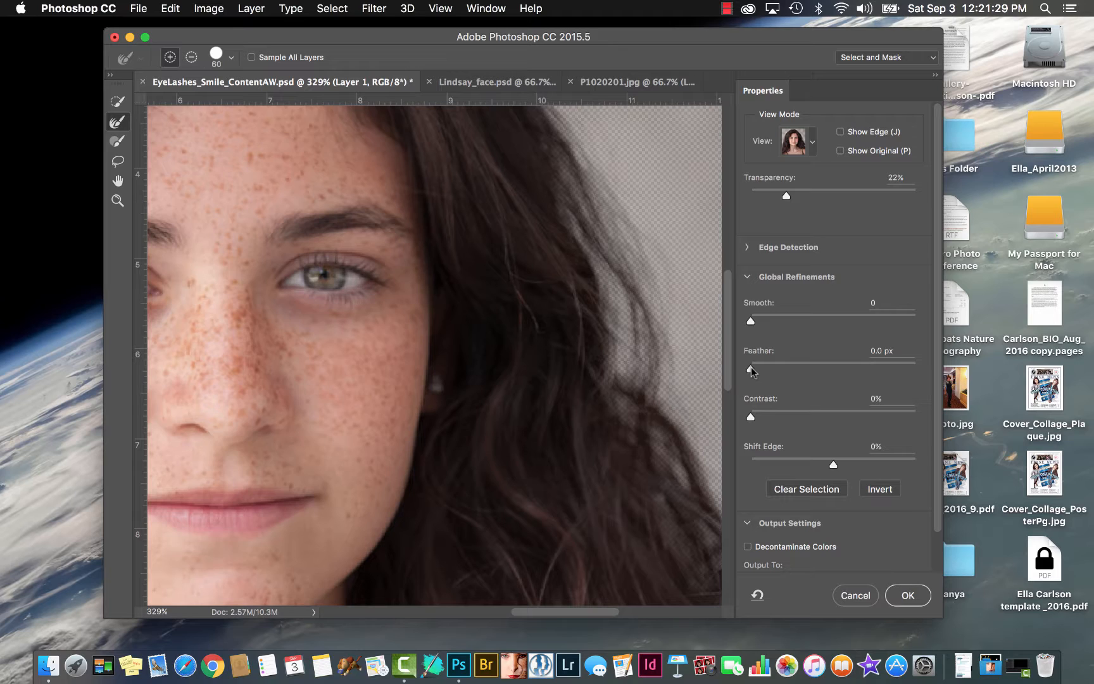
{"action": "left_click", "coordinate": [880, 352]}
{"action": "left_click", "coordinate": [879, 352]}
{"action": "key", "text": "BackSpace"}
{"action": "type", "text": "3"}
{"action": "left_click_drag", "start_coordinate": [769, 422], "coordinate": [792, 421]}
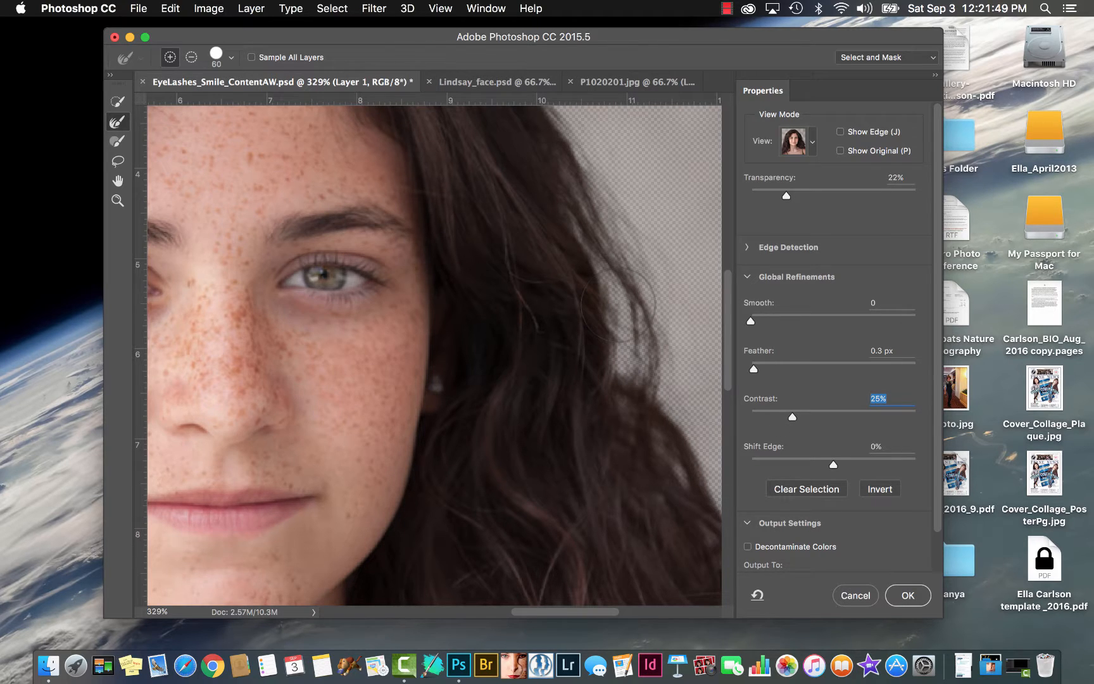
{"action": "left_click_drag", "start_coordinate": [792, 415], "coordinate": [770, 416]}
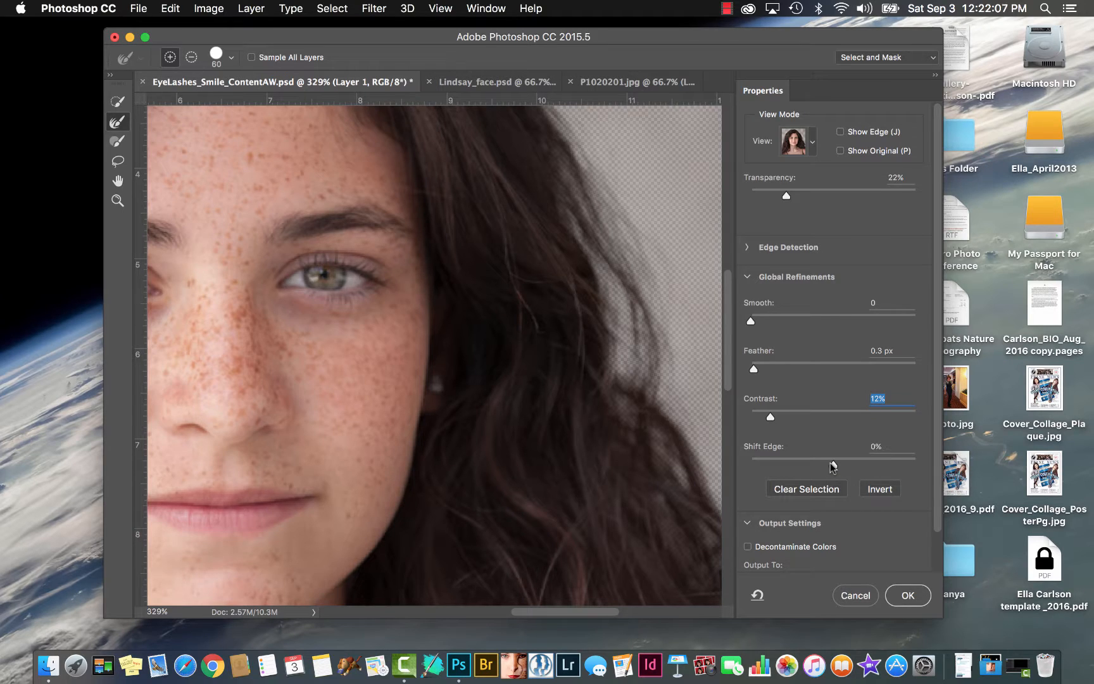
Try a slight inward Shift Edge of -2%, ease it back toward neutral, and collapse the Global Refinements settings.
{"action": "mouse_move", "coordinate": [834, 468]}
{"action": "left_mouse_down"}
{"action": "mouse_move", "coordinate": [849, 463]}
{"action": "mouse_move", "coordinate": [833, 464]}
{"action": "left_mouse_up"}
{"action": "type", "text": "-1"}
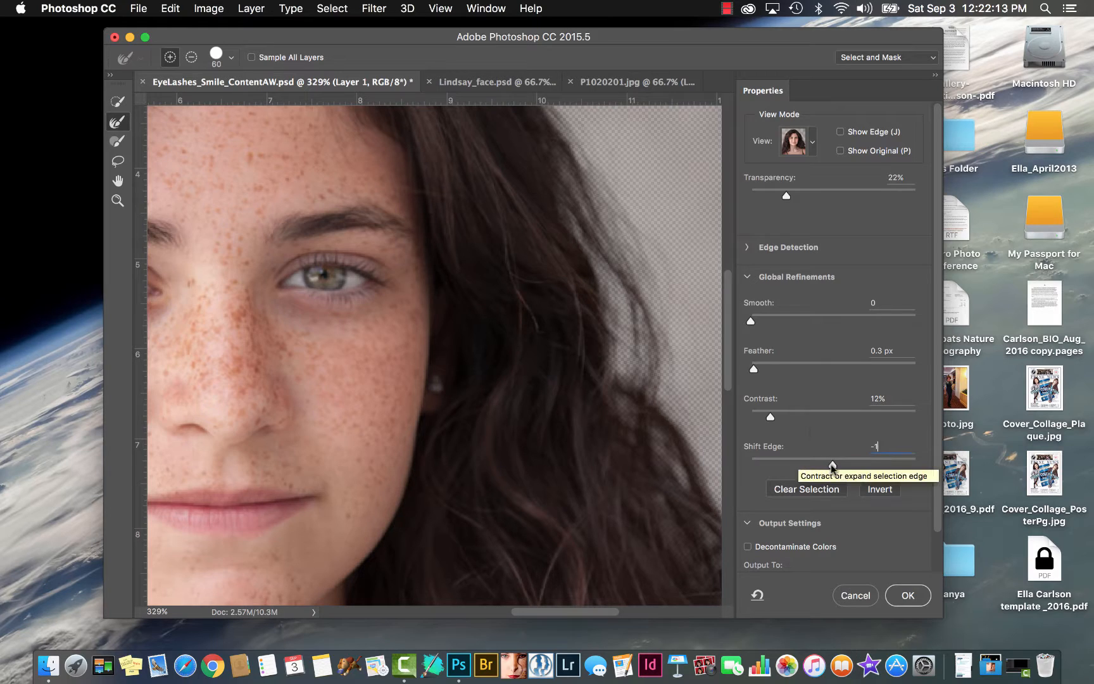
{"action": "mouse_move", "coordinate": [832, 464]}
{"action": "left_mouse_down"}
{"action": "mouse_move", "coordinate": [845, 463]}
{"action": "mouse_move", "coordinate": [803, 471]}
{"action": "mouse_move", "coordinate": [831, 469]}
{"action": "left_mouse_up"}
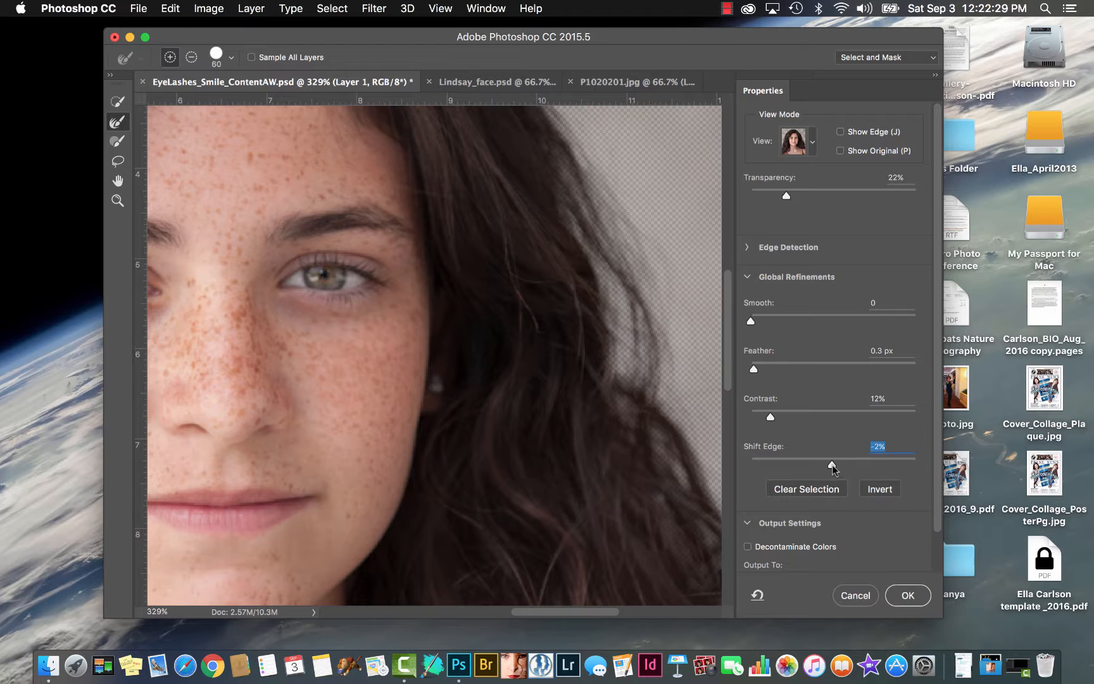
{"action": "left_click_drag", "start_coordinate": [831, 466], "coordinate": [833, 467]}
{"action": "left_click", "coordinate": [749, 277]}
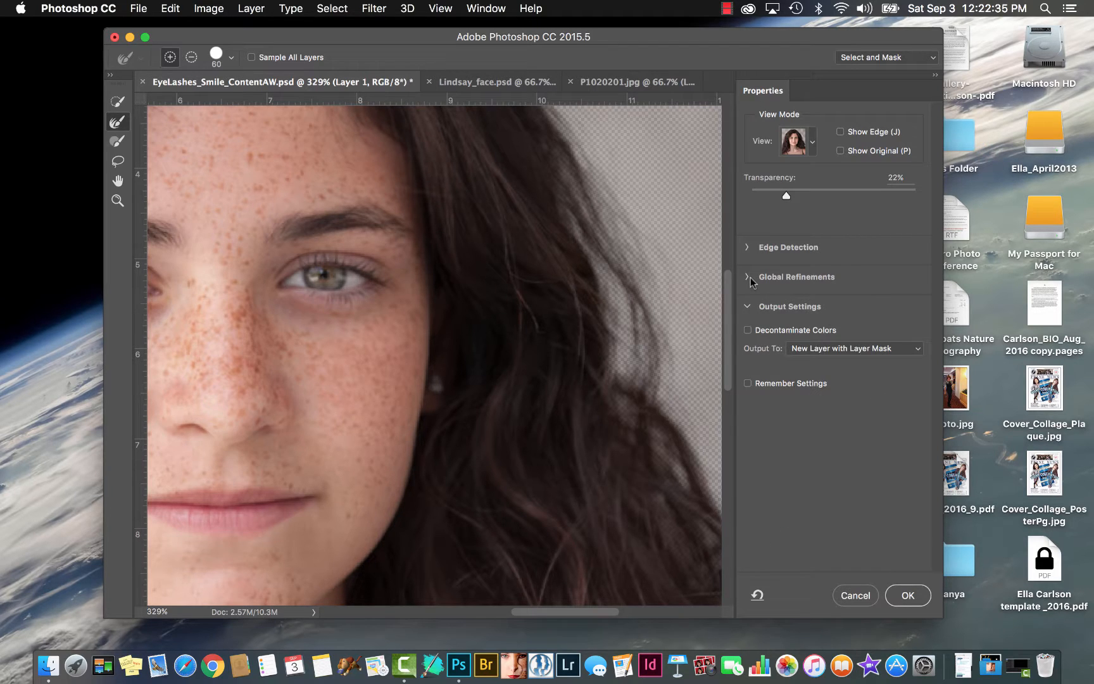
Set the output to Selection, turn on Remember Settings and apply the refined edge.
{"action": "left_click", "coordinate": [747, 307]}
{"action": "left_click", "coordinate": [747, 306]}
{"action": "left_click", "coordinate": [917, 352]}
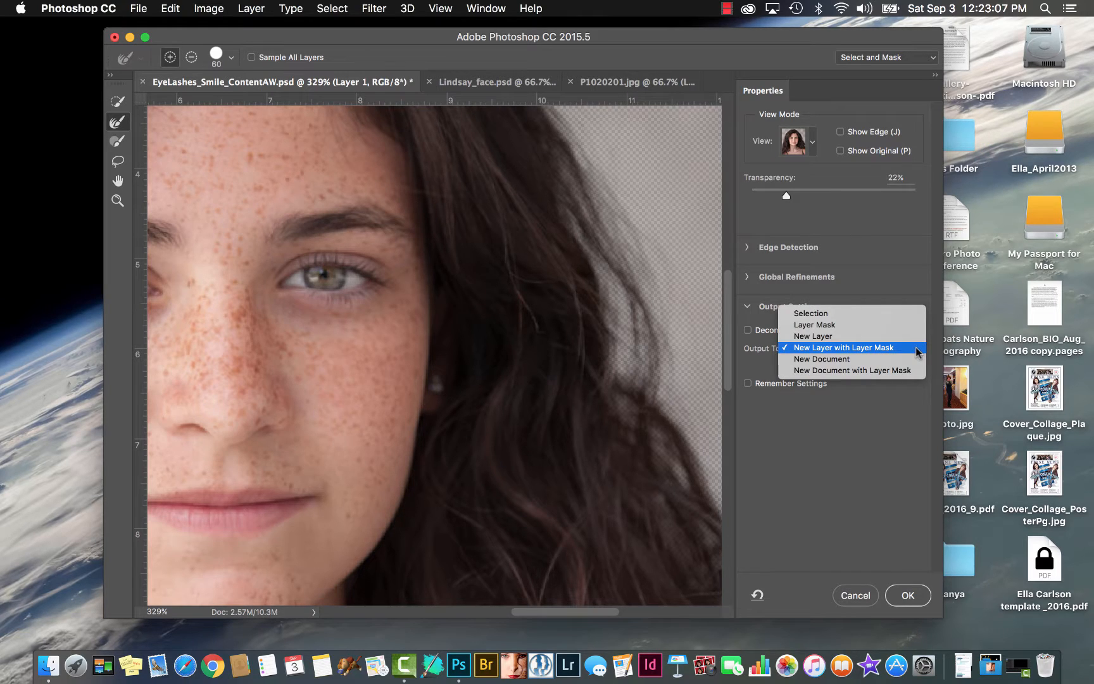
{"action": "left_click", "coordinate": [899, 314]}
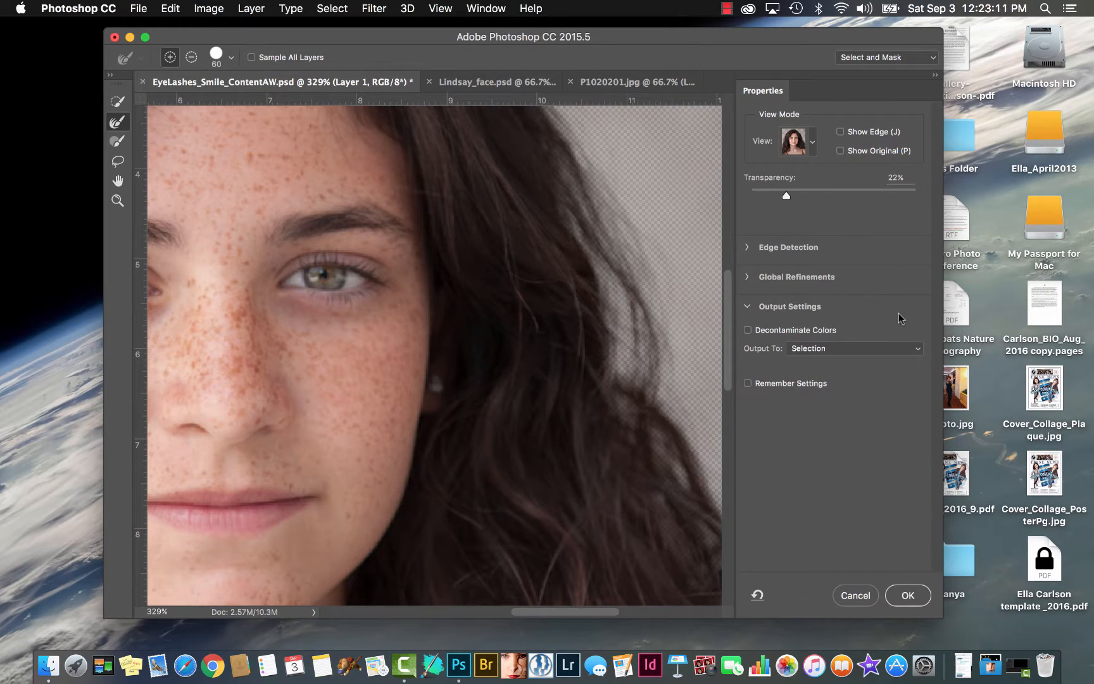
{"action": "left_click", "coordinate": [917, 352]}
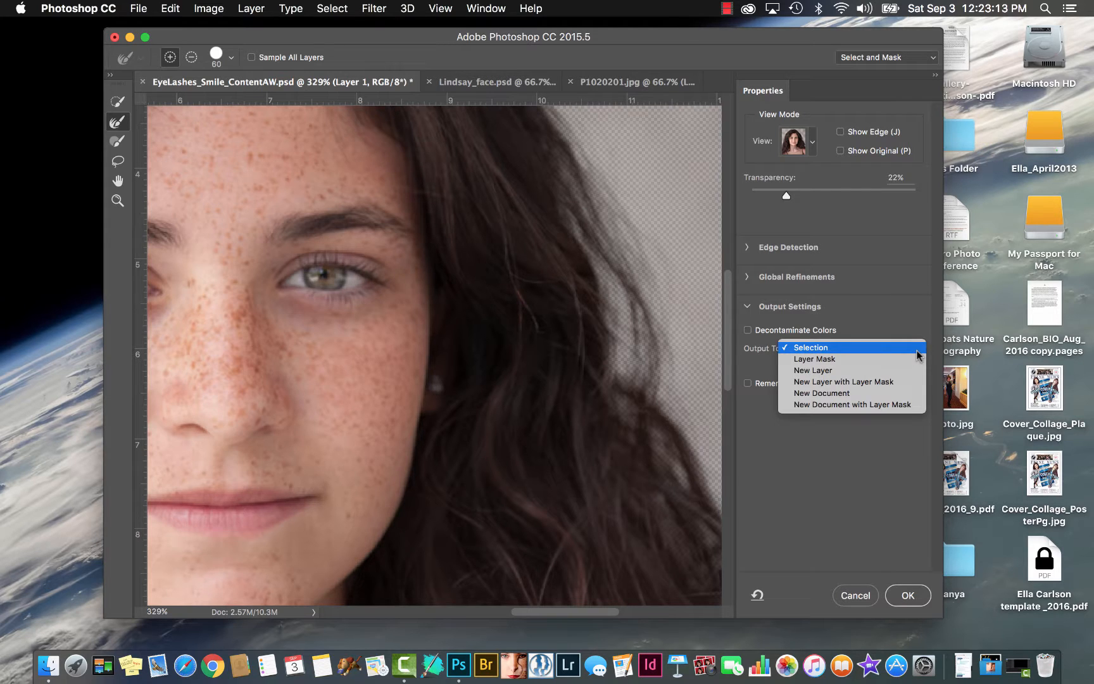
{"action": "left_click", "coordinate": [916, 355]}
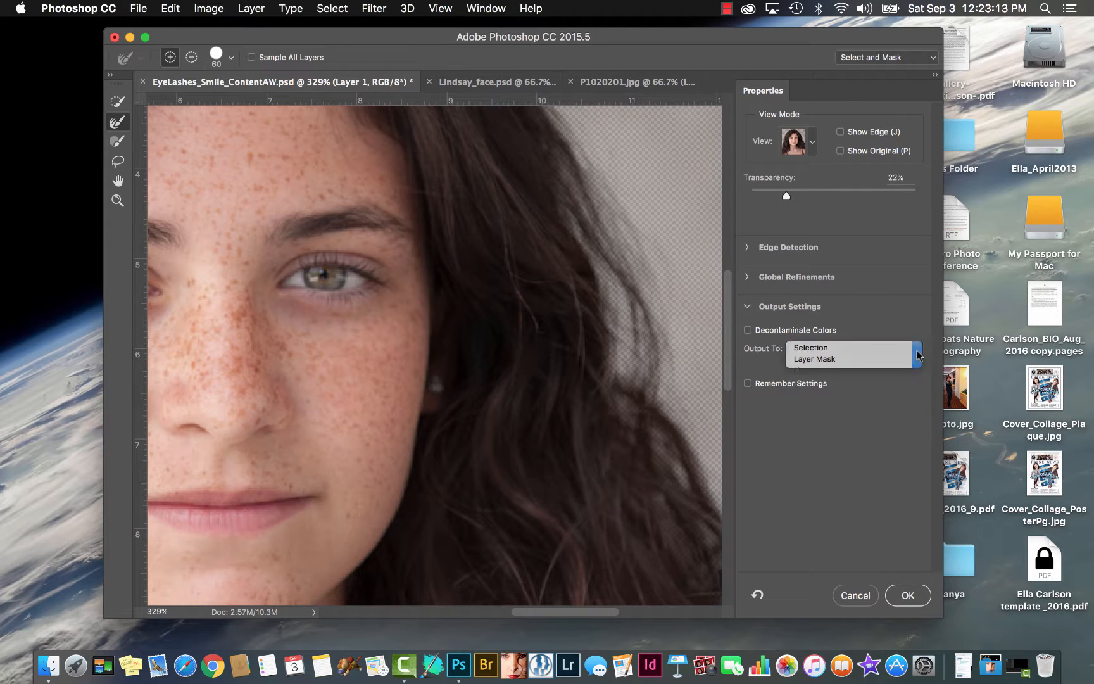
{"action": "left_click", "coordinate": [748, 384]}
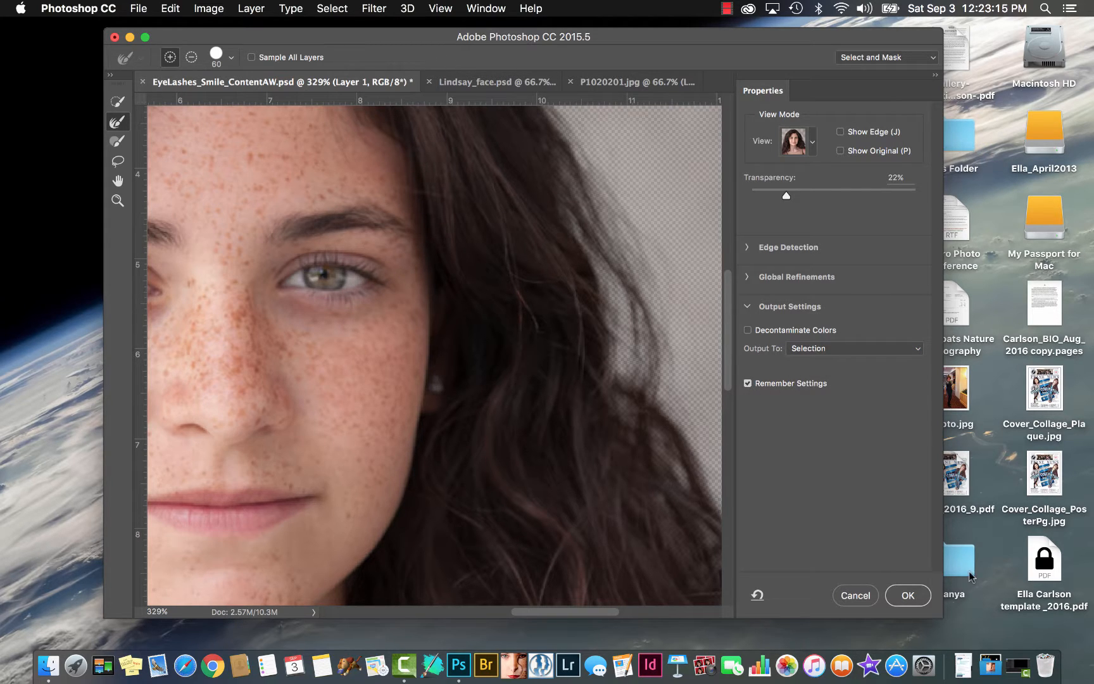
{"action": "left_click", "coordinate": [908, 596]}
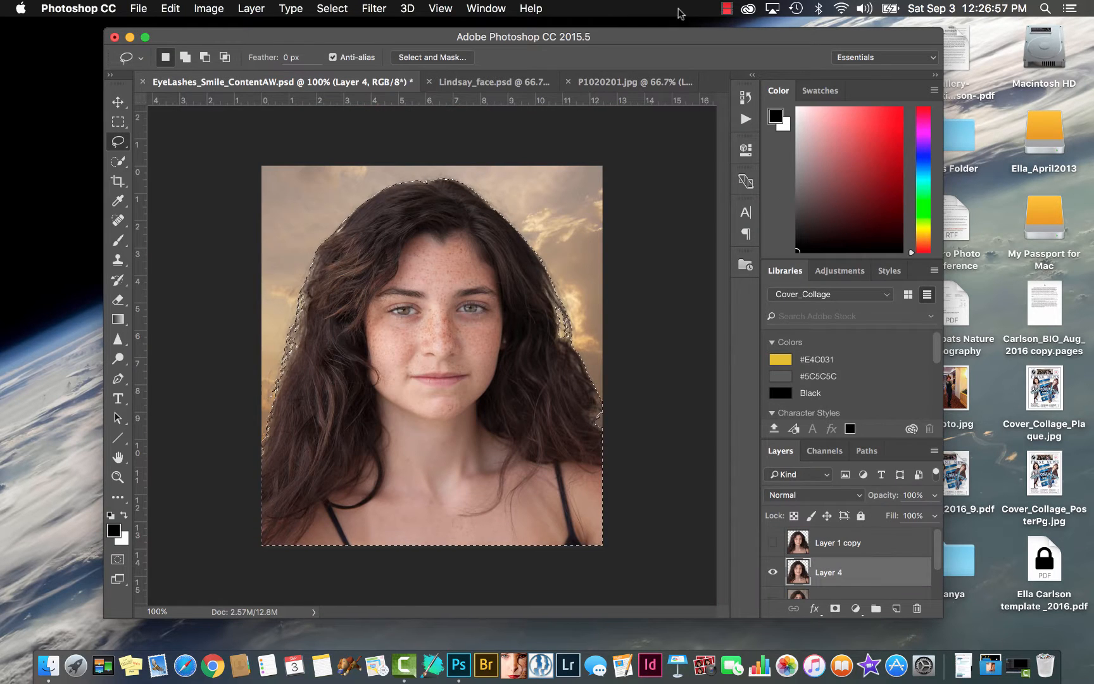
Reopen Select and Mask on Layer 4 and brush the hair edge on the image's left with a 60 px Refine Edge Brush.
{"action": "left_click", "coordinate": [443, 57]}
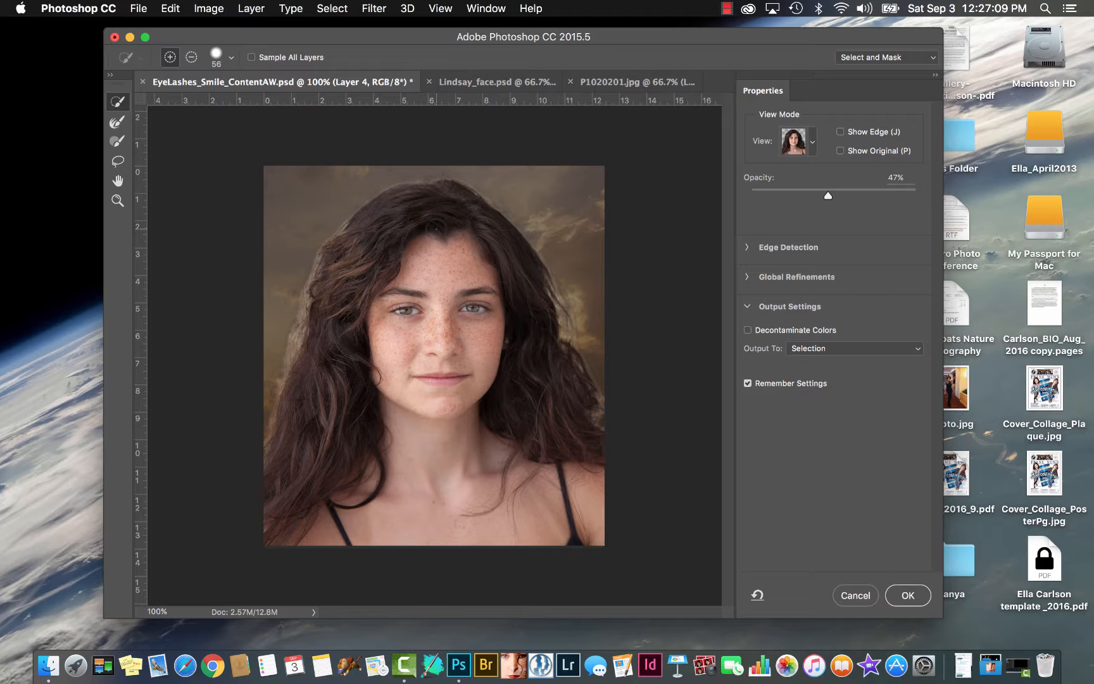
{"action": "left_click", "coordinate": [117, 122]}
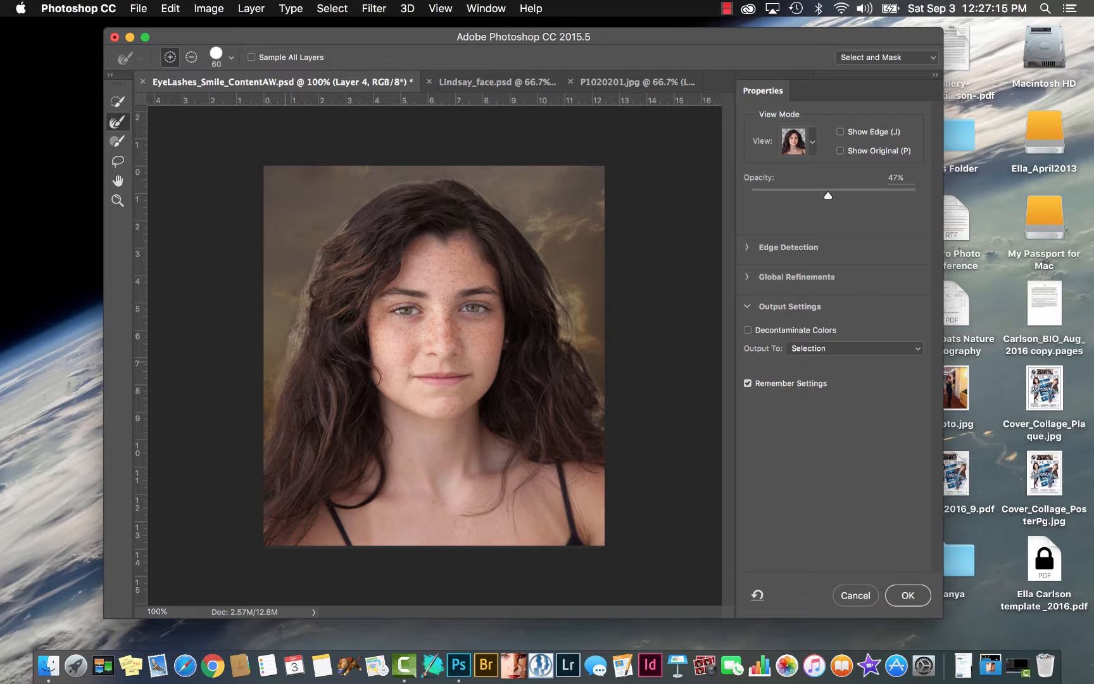
{"action": "left_click_drag", "start_coordinate": [285, 362], "coordinate": [316, 256]}
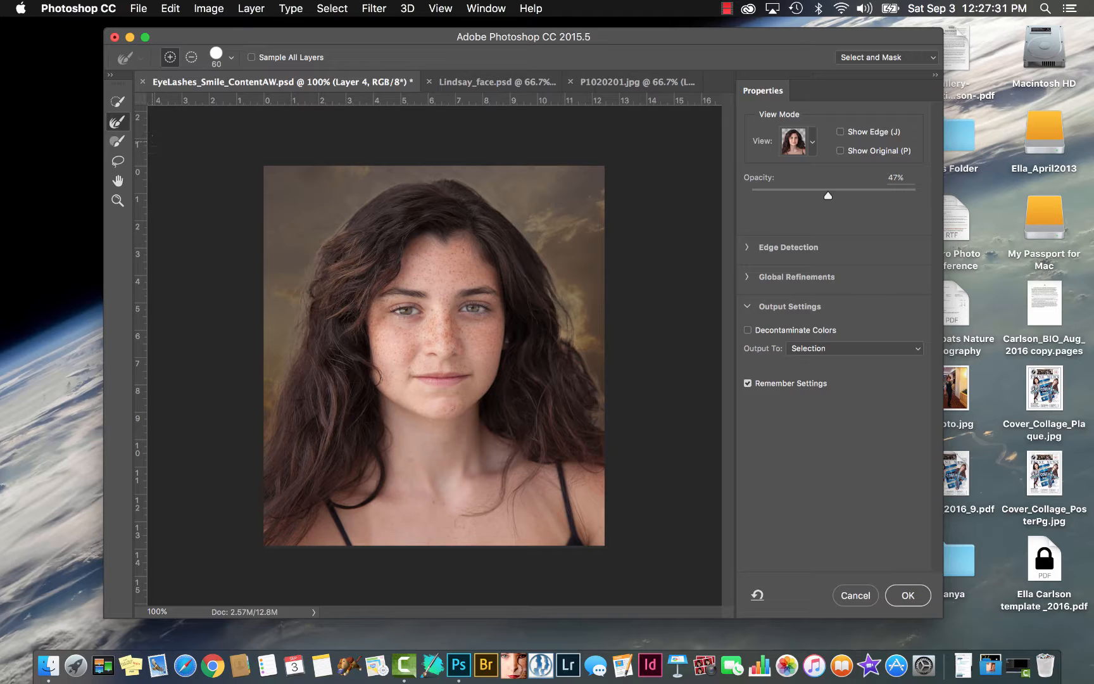
Add the lower hair edge on the image's left to the mask with a 35 px Brush in Black & White view.
{"action": "left_click", "coordinate": [115, 144]}
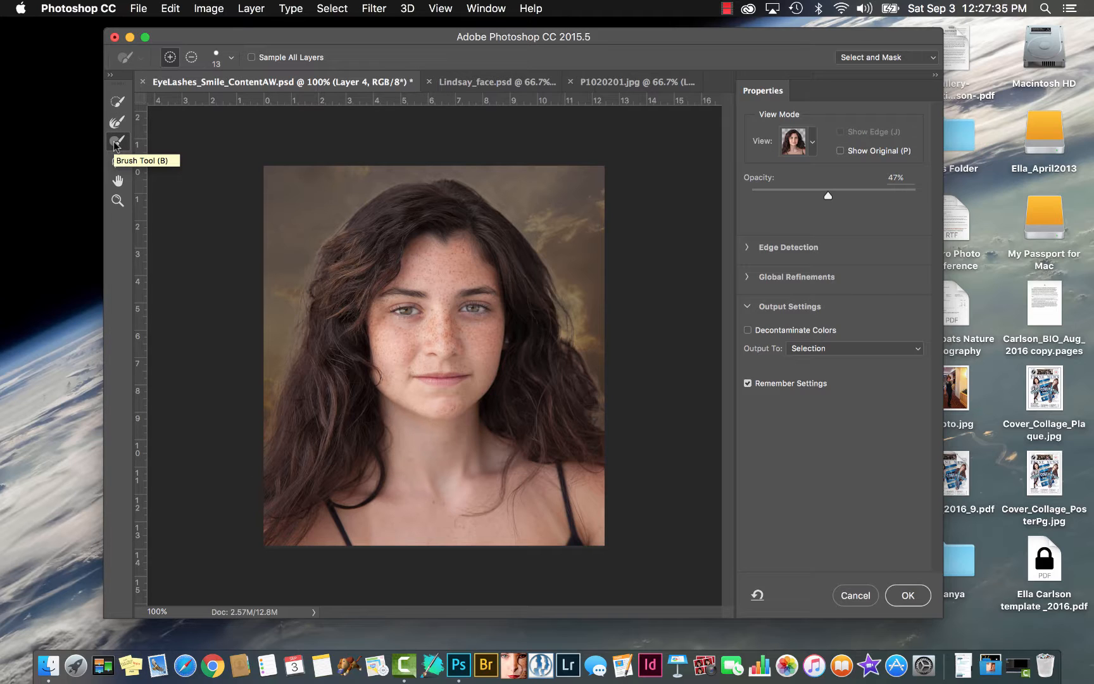
{"action": "left_click", "coordinate": [811, 147]}
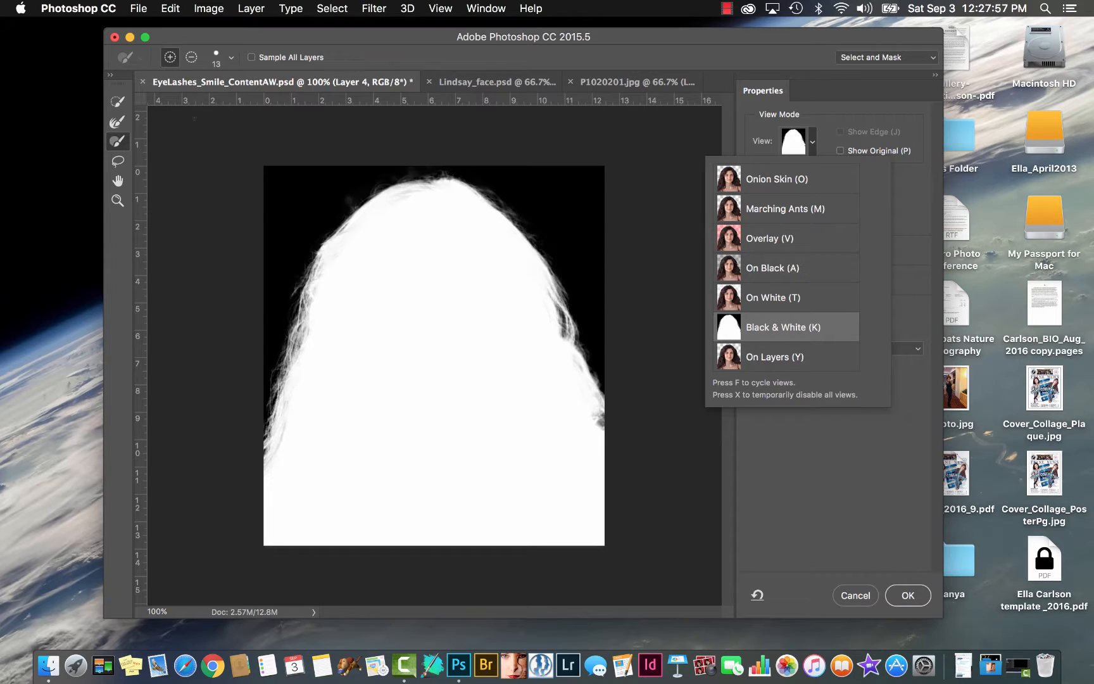
{"action": "key", "text": "Escape"}
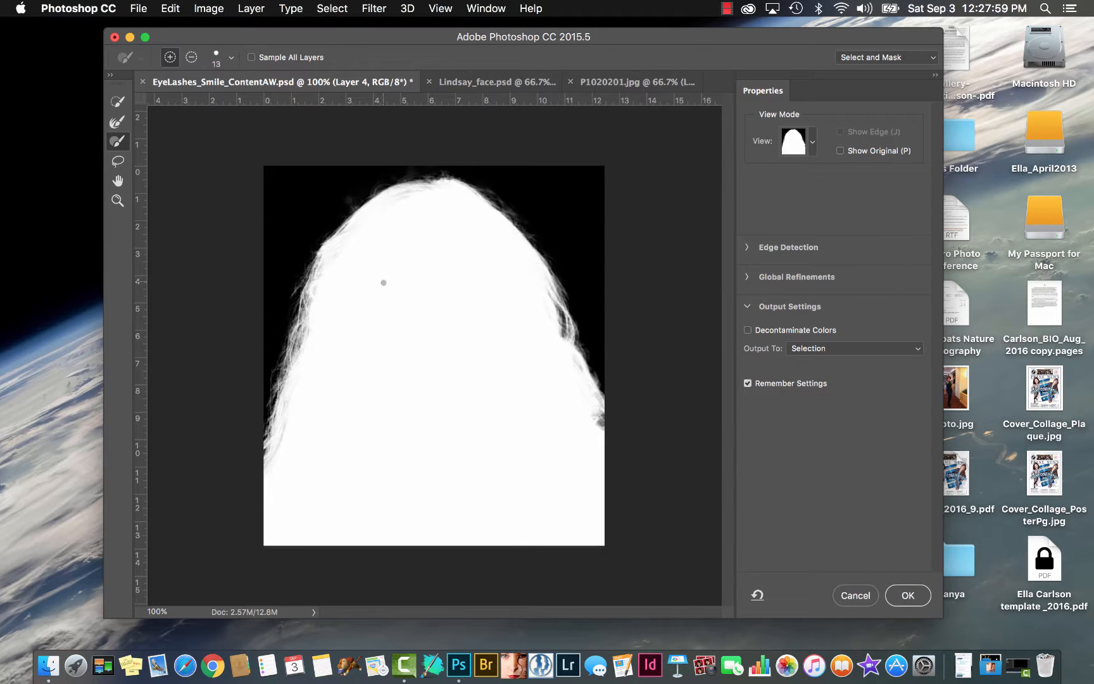
{"action": "key", "text": "bracketright"}
{"action": "key", "text": "bracketright"}
{"action": "key", "text": "bracketright"}
{"action": "key", "text": "bracketright"}
{"action": "key", "text": "bracketright"}
{"action": "mouse_move", "coordinate": [274, 462]}
{"action": "left_mouse_down"}
{"action": "mouse_move", "coordinate": [286, 435]}
{"action": "mouse_move", "coordinate": [274, 471]}
{"action": "mouse_move", "coordinate": [299, 371]}
{"action": "mouse_move", "coordinate": [293, 401]}
{"action": "left_mouse_up"}
{"action": "key", "text": "x"}
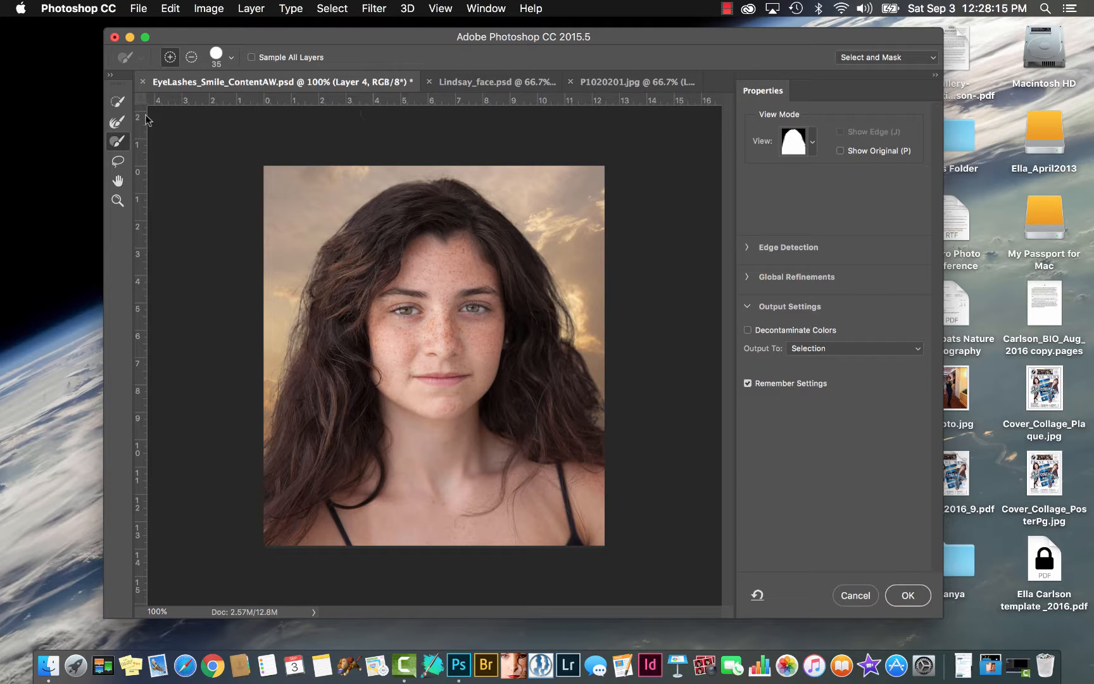
Subtract the stray hair haze just left of the crown from the mask using the 35 px Brush.
{"action": "left_click", "coordinate": [812, 140]}
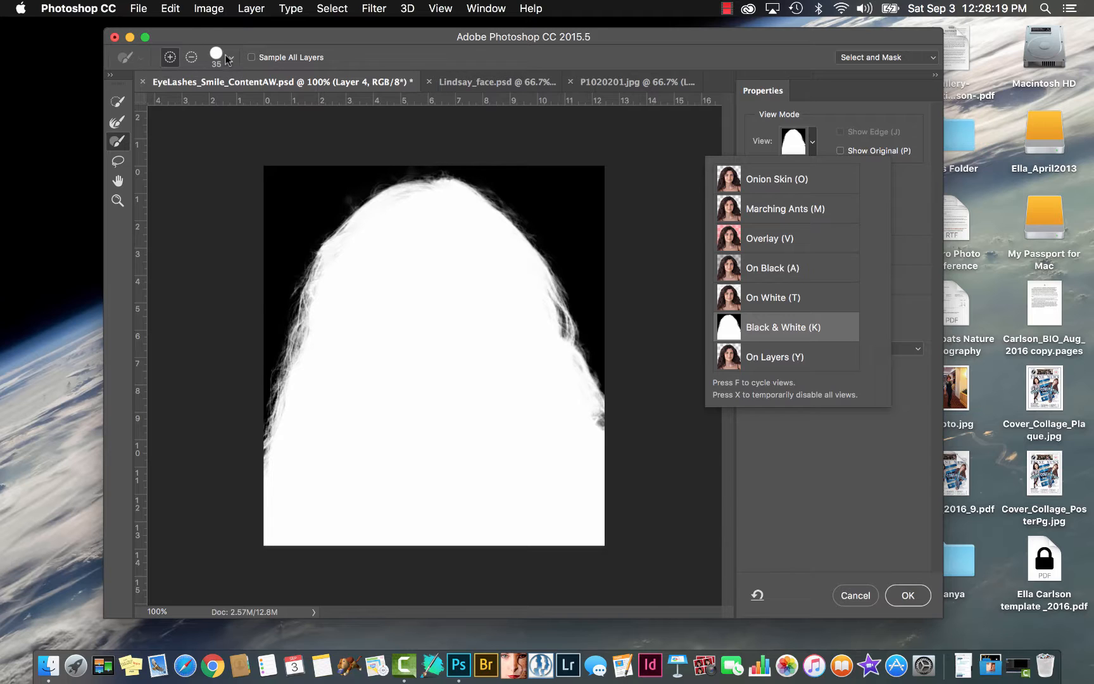
{"action": "left_click", "coordinate": [193, 59]}
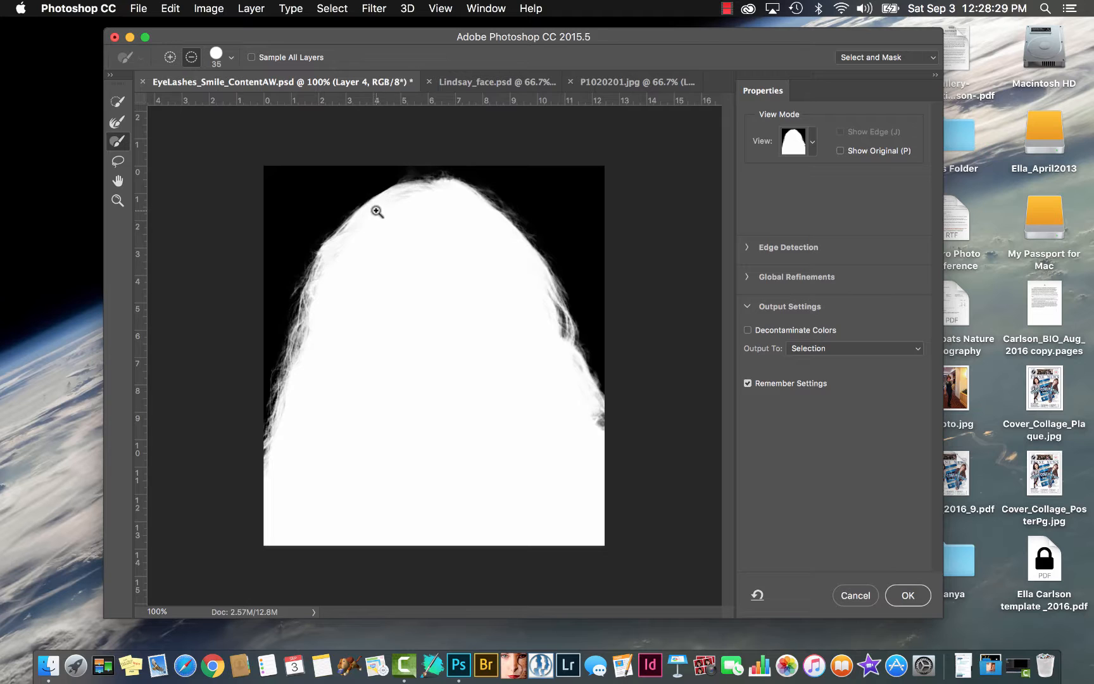
{"action": "left_click_drag", "start_coordinate": [377, 211], "coordinate": [476, 268]}
{"action": "scroll", "coordinate": [476, 264], "scroll_direction": "up", "scroll_amount": 3}
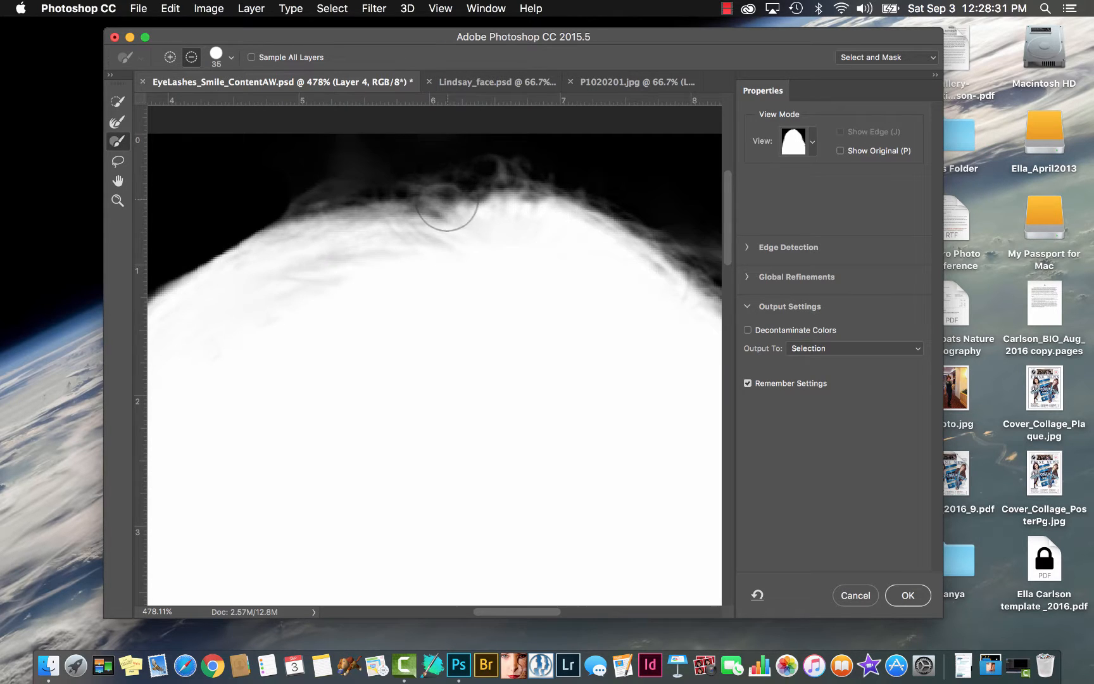
{"action": "mouse_move", "coordinate": [446, 208]}
{"action": "left_mouse_down"}
{"action": "mouse_move", "coordinate": [443, 172]}
{"action": "mouse_move", "coordinate": [259, 186]}
{"action": "mouse_move", "coordinate": [404, 174]}
{"action": "left_mouse_up"}
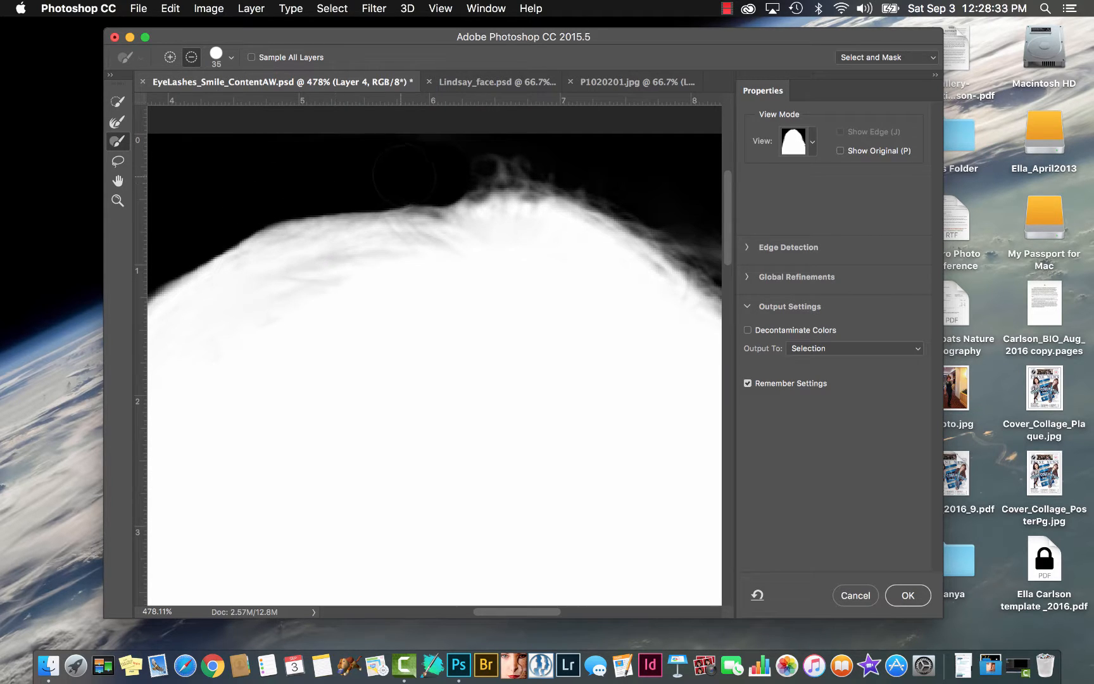
Soften the brush hardness and subtract the wispy hair along the crown and the upper-right hair edge.
{"action": "left_click", "coordinate": [232, 58]}
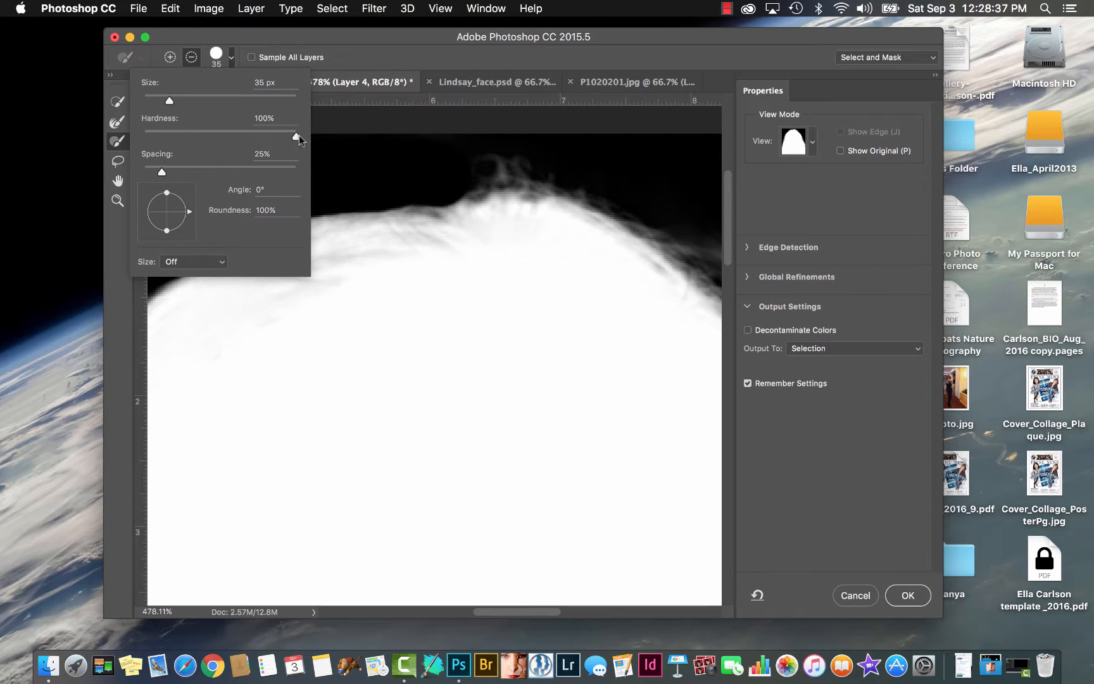
{"action": "left_click", "coordinate": [295, 138]}
{"action": "key", "text": "Return"}
{"action": "left_click_drag", "start_coordinate": [431, 187], "coordinate": [337, 179]}
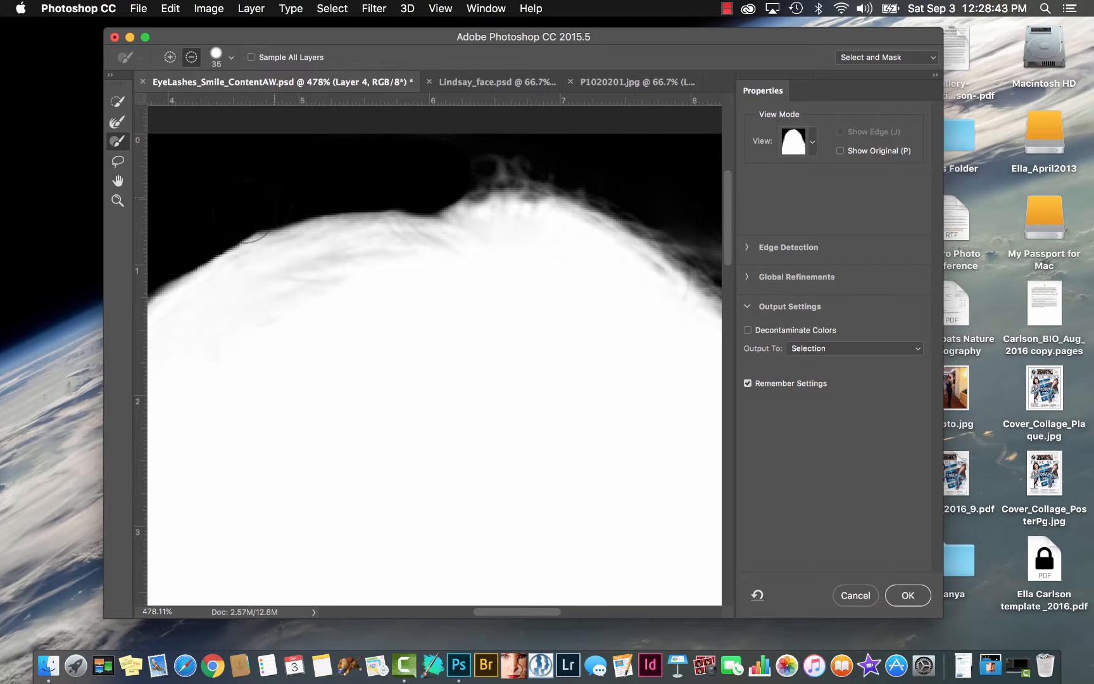
{"action": "mouse_move", "coordinate": [446, 171]}
{"action": "left_mouse_down"}
{"action": "mouse_move", "coordinate": [573, 172]}
{"action": "mouse_move", "coordinate": [638, 196]}
{"action": "left_mouse_up"}
{"action": "scroll", "coordinate": [638, 196], "scroll_direction": "right", "scroll_amount": 5}
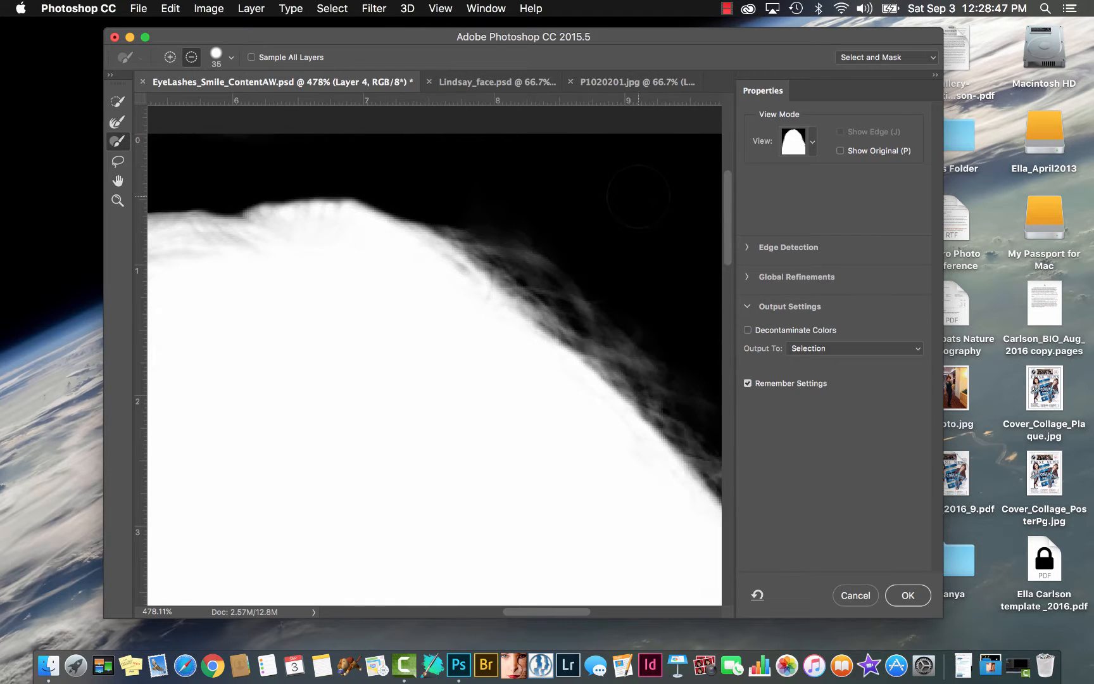
{"action": "mouse_move", "coordinate": [436, 204]}
{"action": "left_mouse_down"}
{"action": "mouse_move", "coordinate": [632, 324]}
{"action": "mouse_move", "coordinate": [495, 218]}
{"action": "mouse_move", "coordinate": [540, 299]}
{"action": "mouse_move", "coordinate": [643, 349]}
{"action": "mouse_move", "coordinate": [611, 319]}
{"action": "mouse_move", "coordinate": [658, 359]}
{"action": "left_mouse_up"}
{"action": "key", "text": "super+minus"}
{"action": "key", "text": "super+minus"}
{"action": "key", "text": "super+minus"}
{"action": "key", "text": "super+minus"}
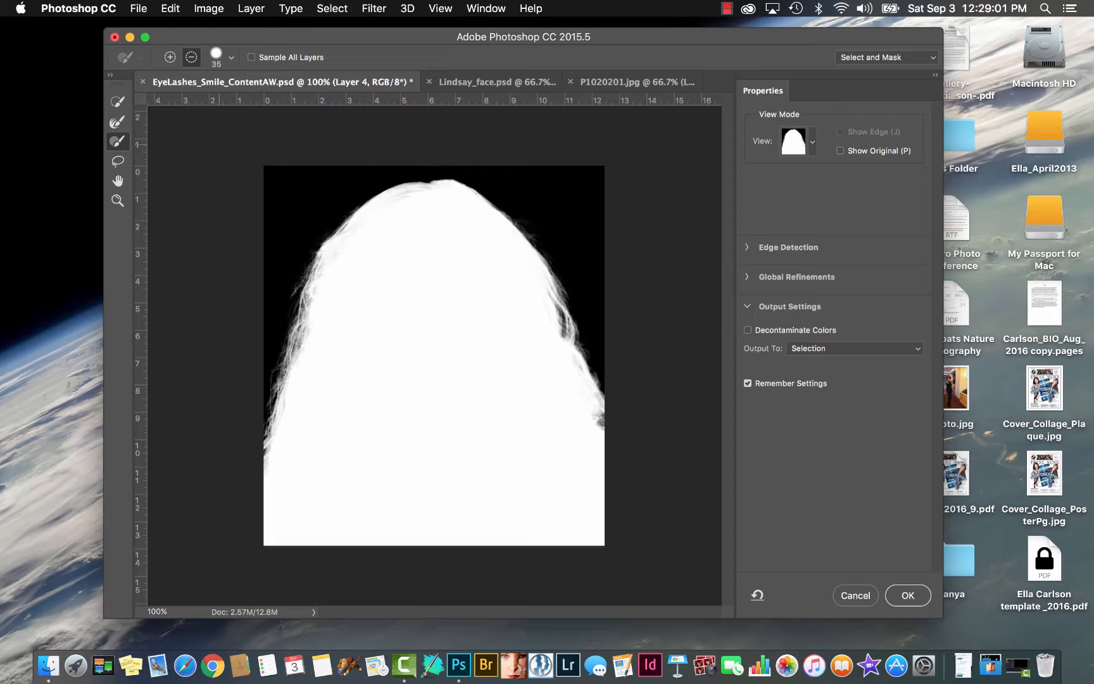
Add a small area at the crown to the mask with the Lasso tool, and switch to the Hand tool.
{"action": "left_click", "coordinate": [118, 160]}
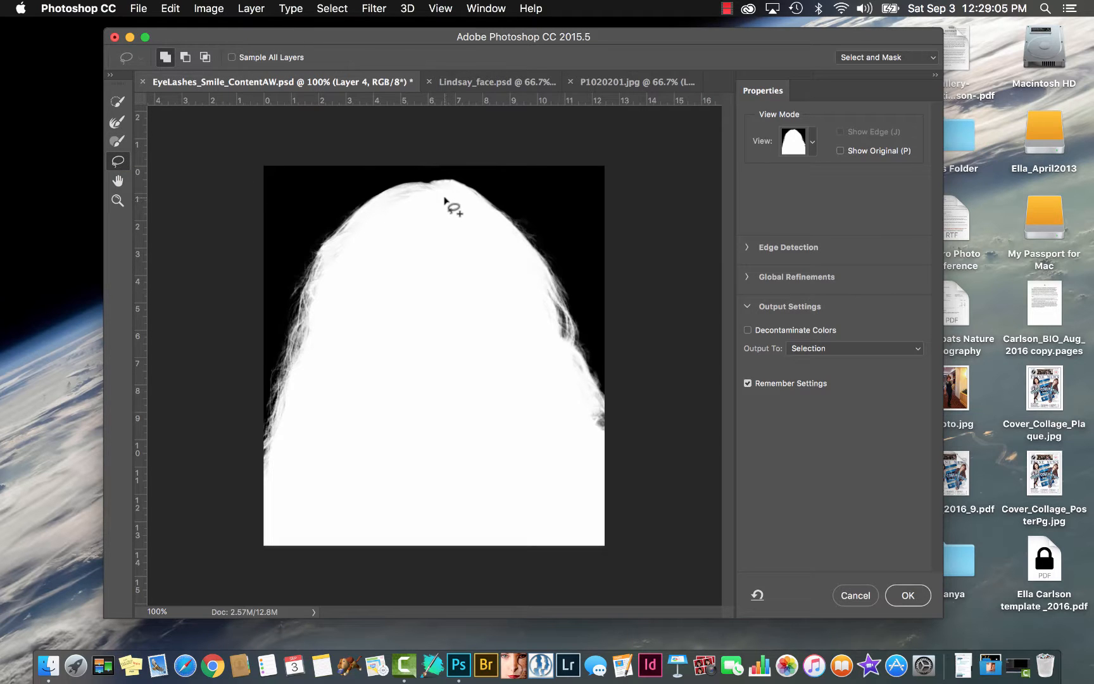
{"action": "mouse_move", "coordinate": [445, 196]}
{"action": "left_mouse_down"}
{"action": "mouse_move", "coordinate": [385, 194]}
{"action": "mouse_move", "coordinate": [375, 225]}
{"action": "mouse_move", "coordinate": [426, 259]}
{"action": "mouse_move", "coordinate": [453, 212]}
{"action": "left_mouse_up"}
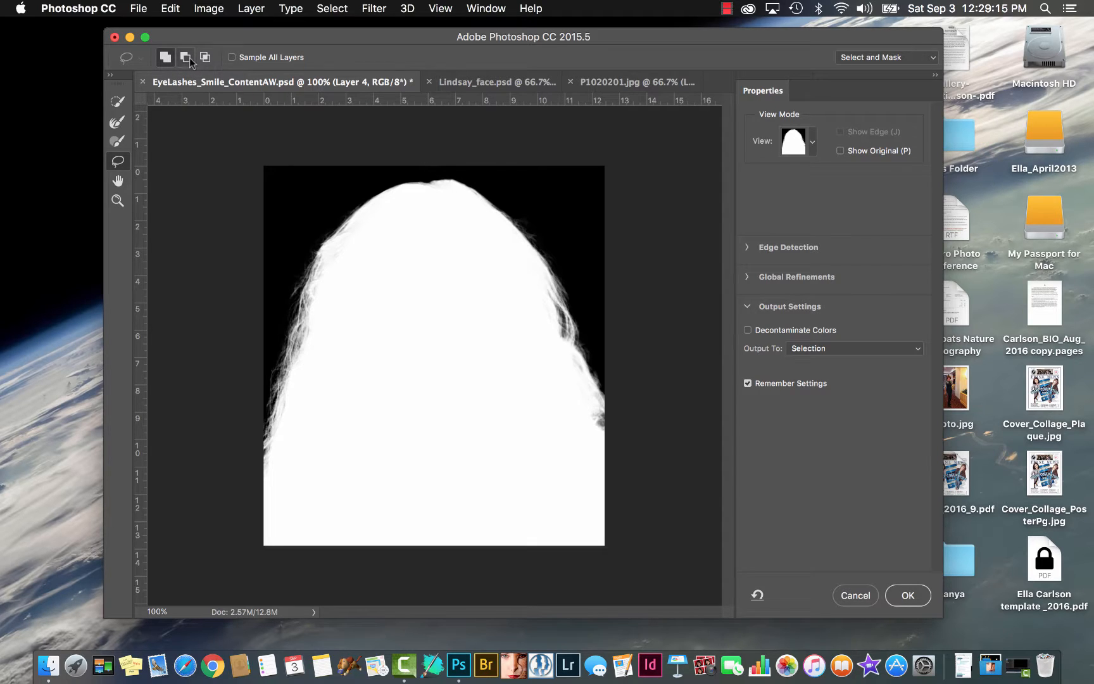
{"action": "left_click", "coordinate": [117, 181]}
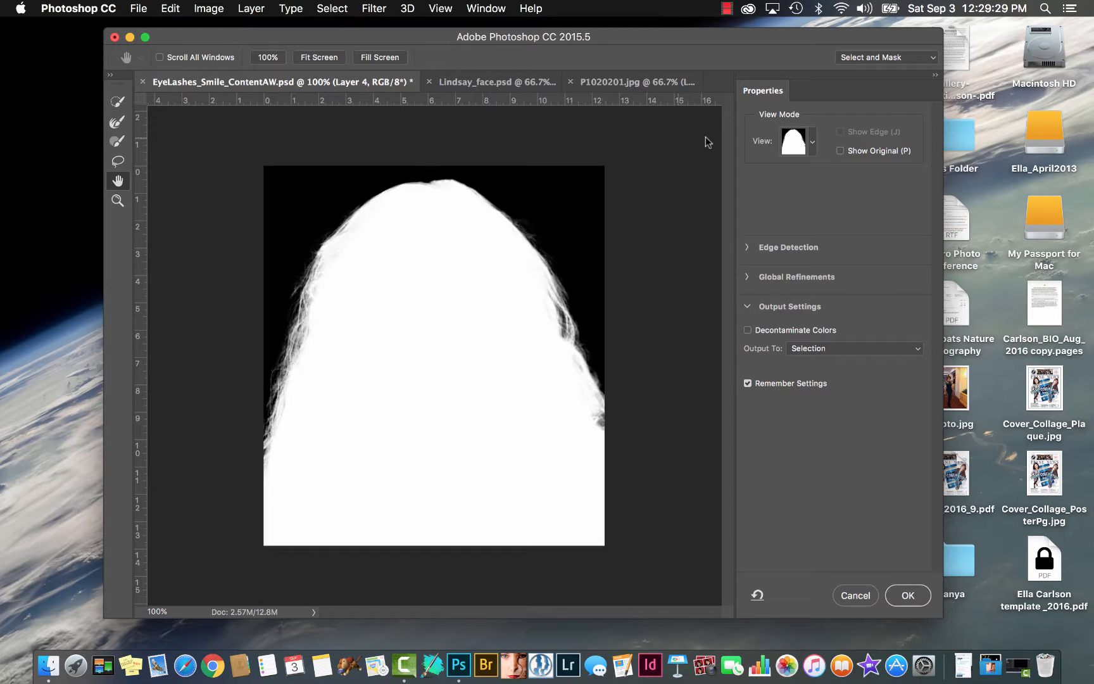
Compare the cutout in On Layers, Black & White and On White views, raising the white background's opacity to 100%.
{"action": "left_click", "coordinate": [813, 145]}
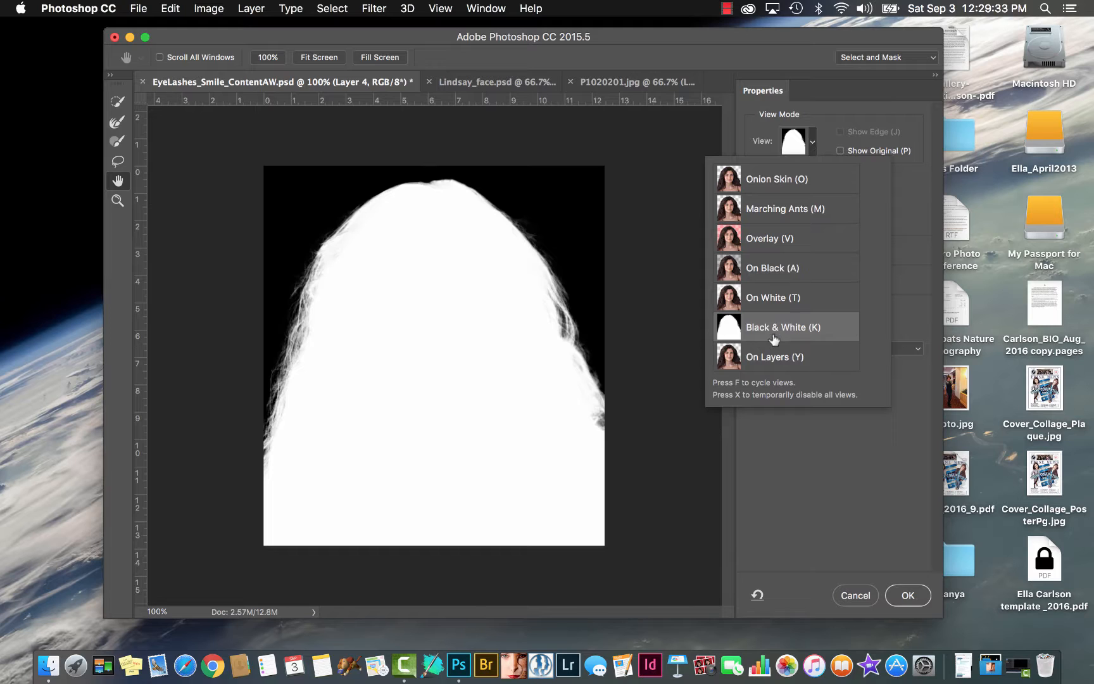
{"action": "left_click", "coordinate": [739, 357]}
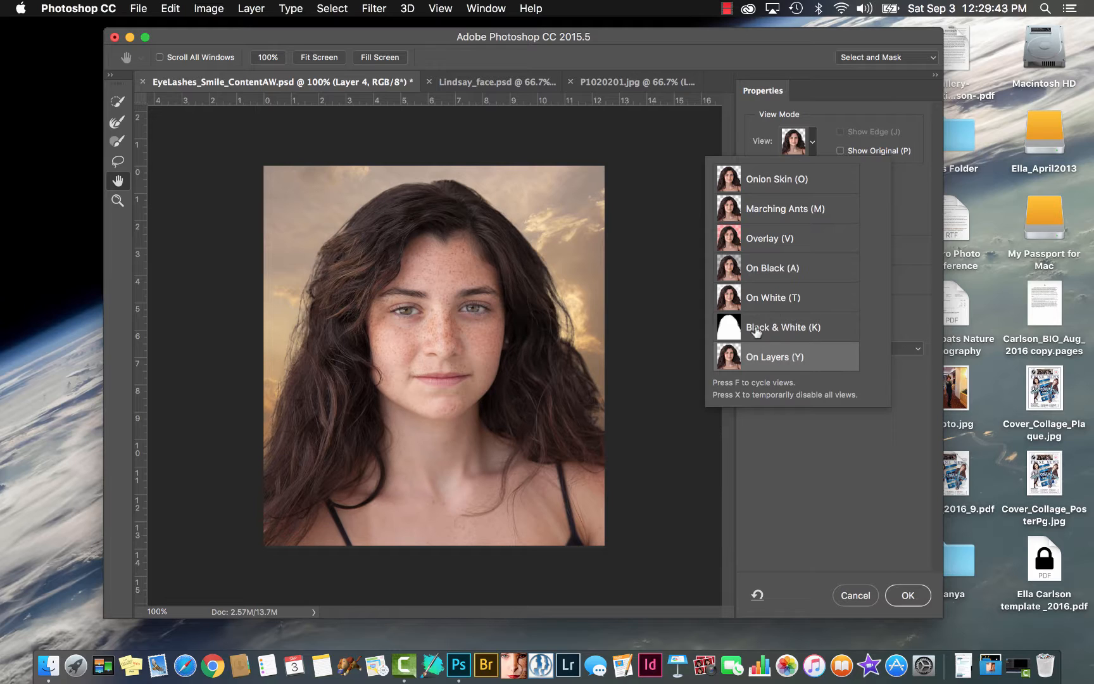
{"action": "left_click", "coordinate": [735, 328]}
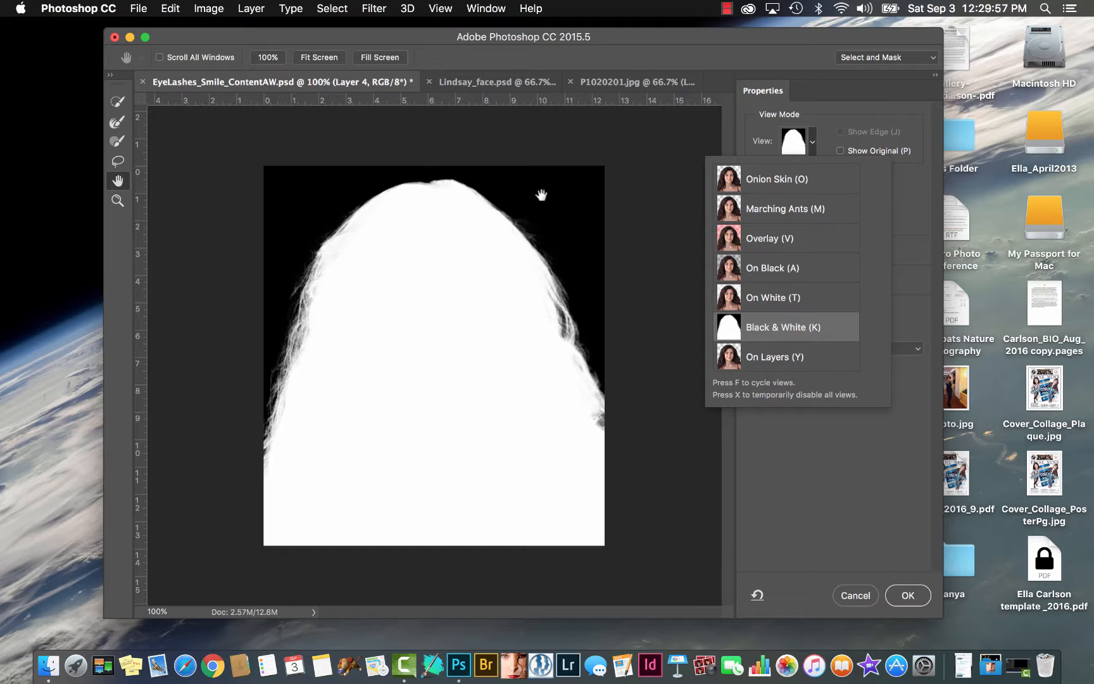
{"action": "left_click", "coordinate": [752, 296]}
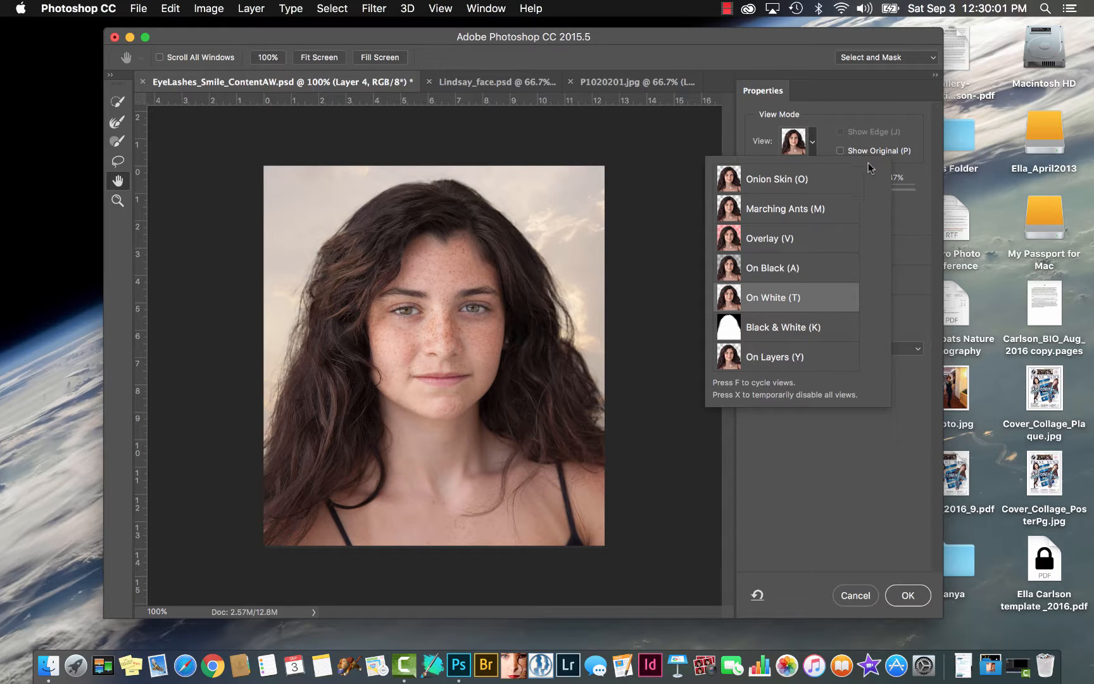
{"action": "left_click", "coordinate": [789, 354]}
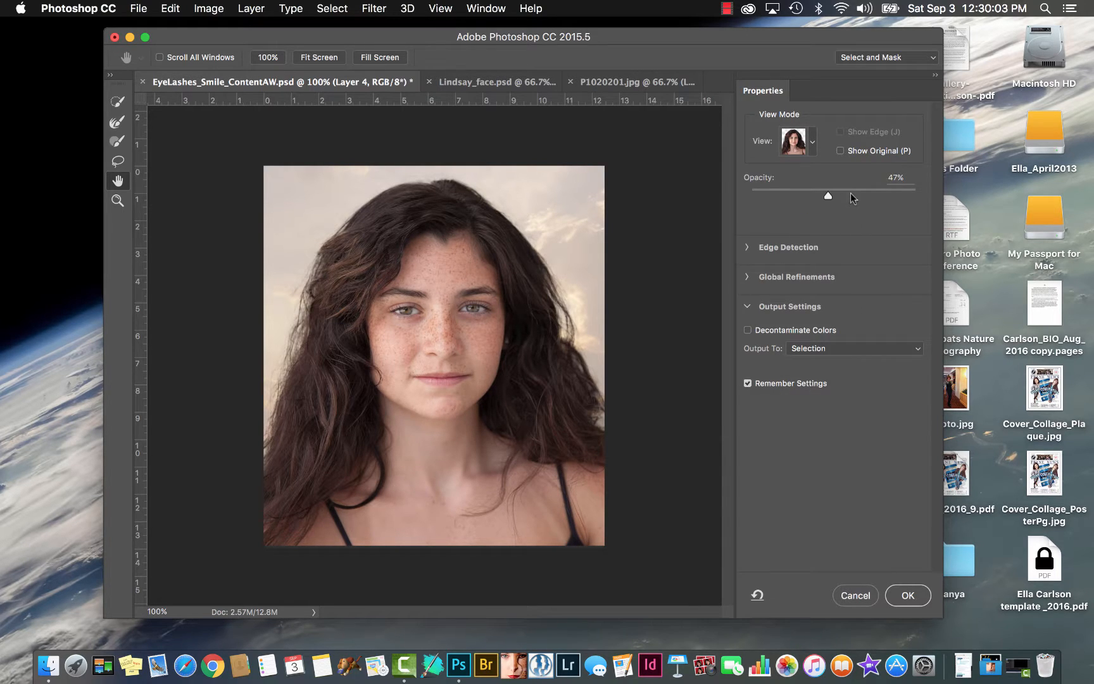
{"action": "left_click_drag", "start_coordinate": [827, 195], "coordinate": [929, 206]}
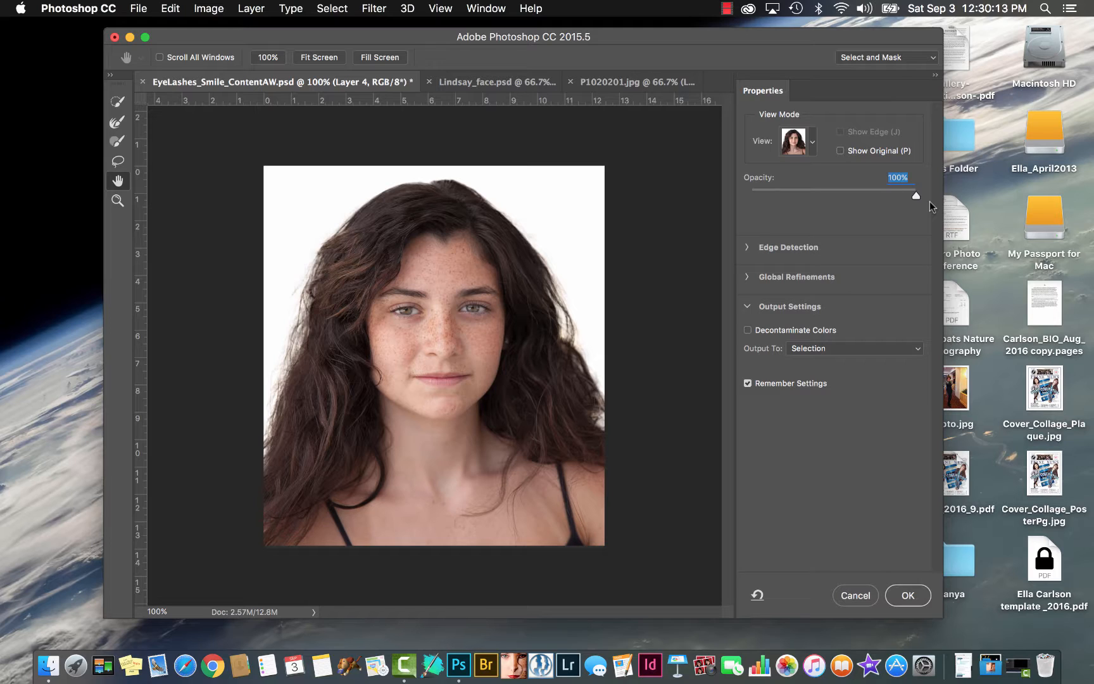
Check the cutout in On Black, Overlay and Onion Skin views, and leave Select and Mask without applying the edits.
{"action": "left_click", "coordinate": [813, 142]}
{"action": "left_click", "coordinate": [776, 269]}
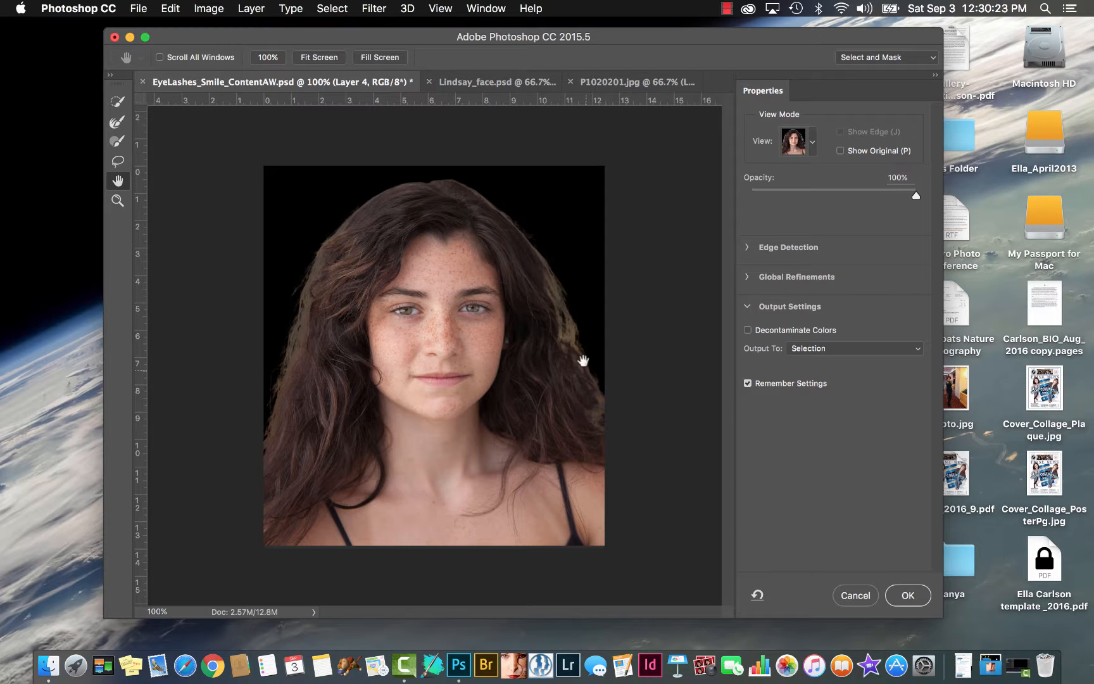
{"action": "left_click", "coordinate": [813, 142]}
{"action": "left_click", "coordinate": [778, 246]}
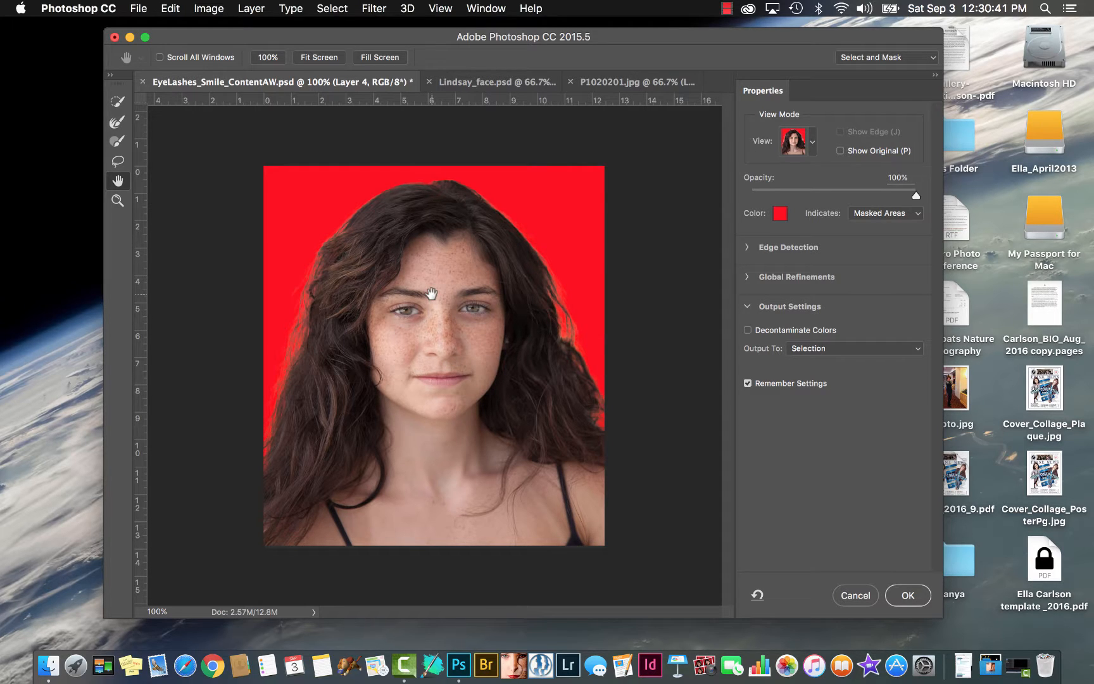
{"action": "left_click", "coordinate": [813, 146]}
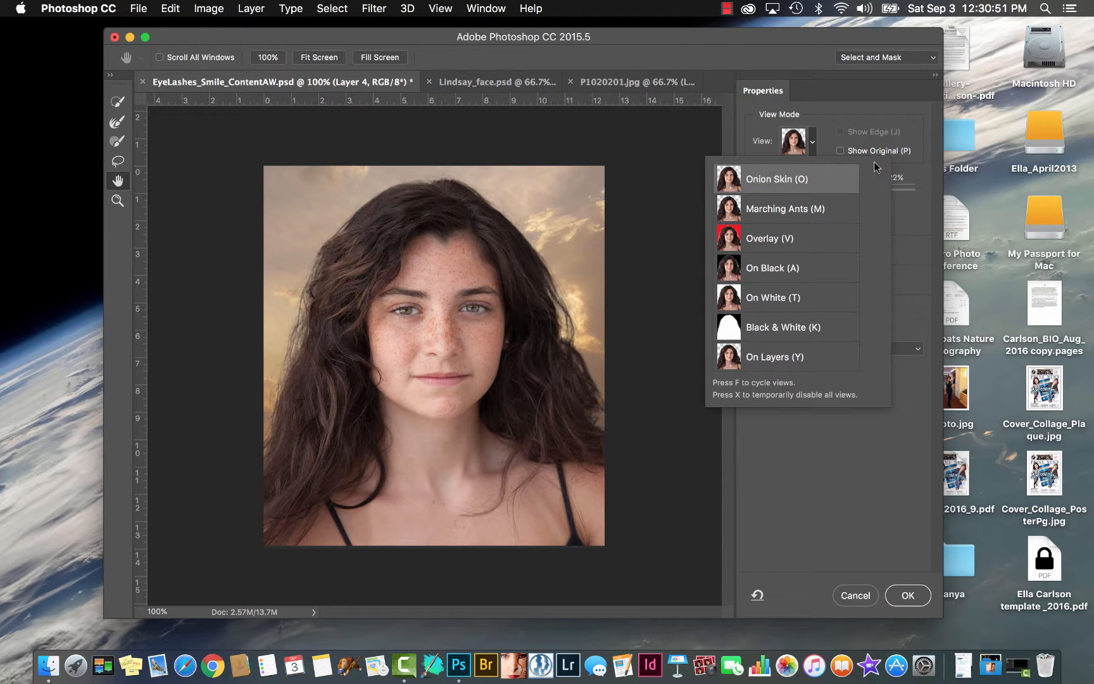
{"action": "left_click", "coordinate": [752, 179]}
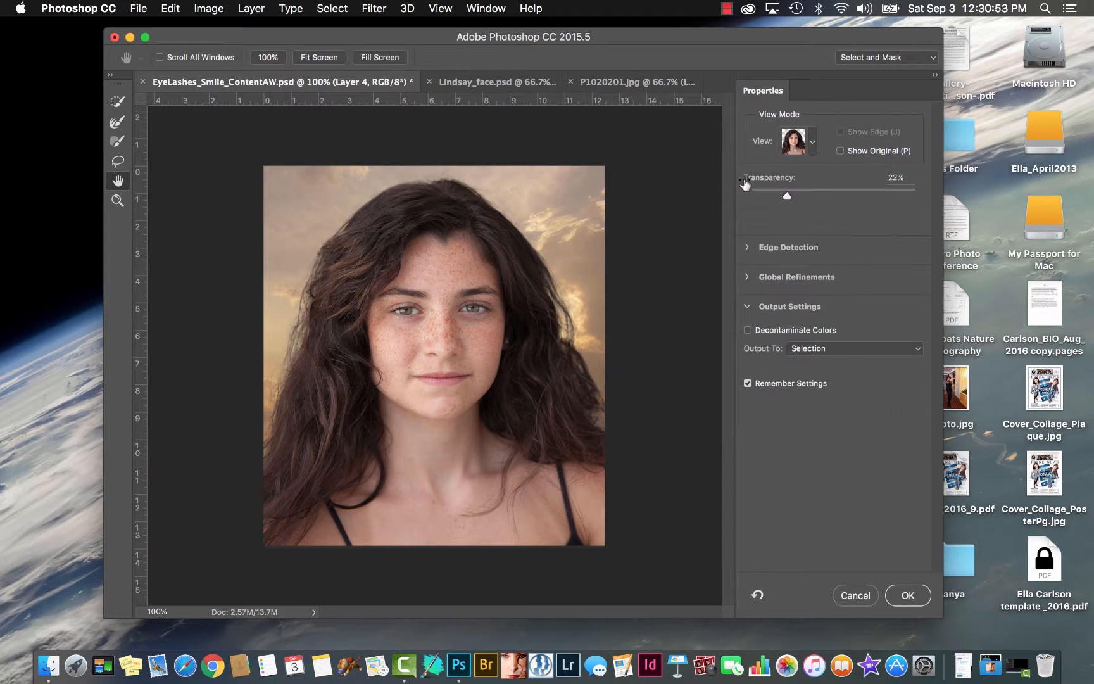
{"action": "mouse_move", "coordinate": [784, 194]}
{"action": "left_mouse_down"}
{"action": "mouse_move", "coordinate": [872, 190]}
{"action": "mouse_move", "coordinate": [790, 197]}
{"action": "left_mouse_up"}
{"action": "left_click", "coordinate": [865, 595]}
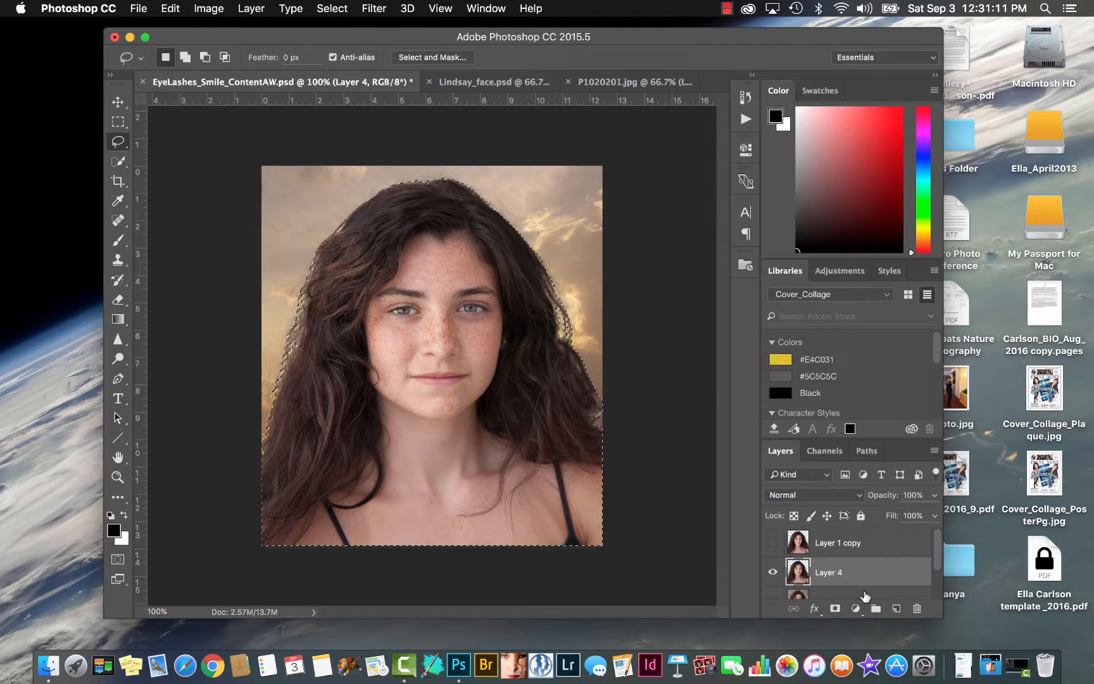
Make Layer 1 copy active and clear the selection around the woman.
{"action": "left_click", "coordinate": [827, 551]}
{"action": "scroll", "coordinate": [807, 567], "scroll_direction": "down", "scroll_amount": 2}
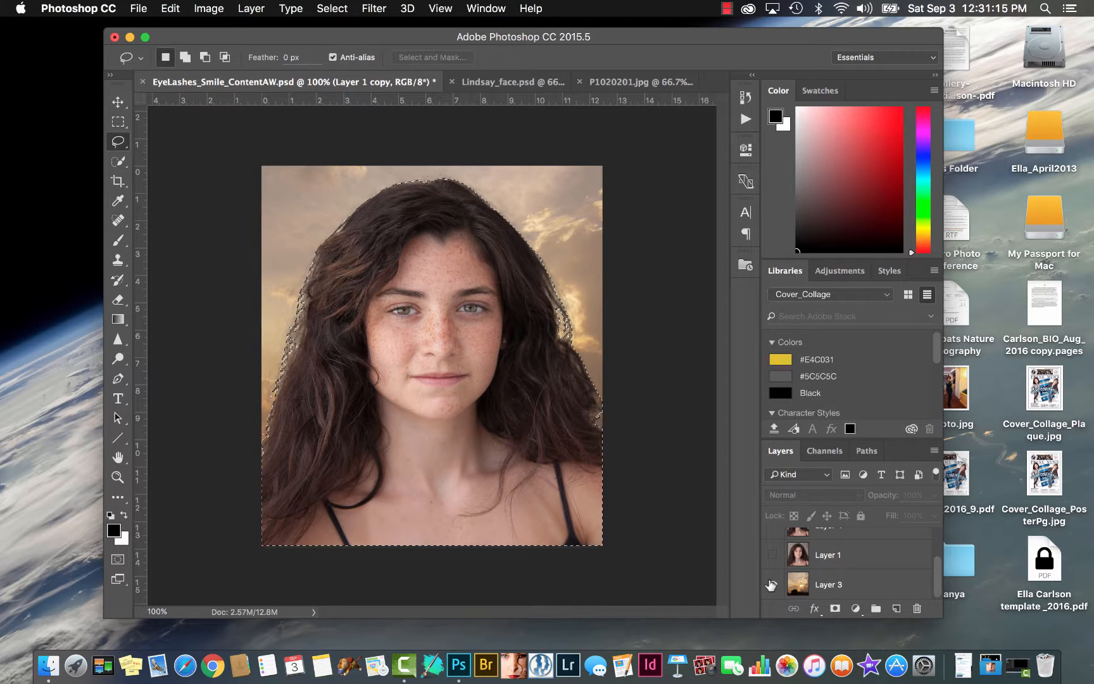
{"action": "key", "text": "super+d"}
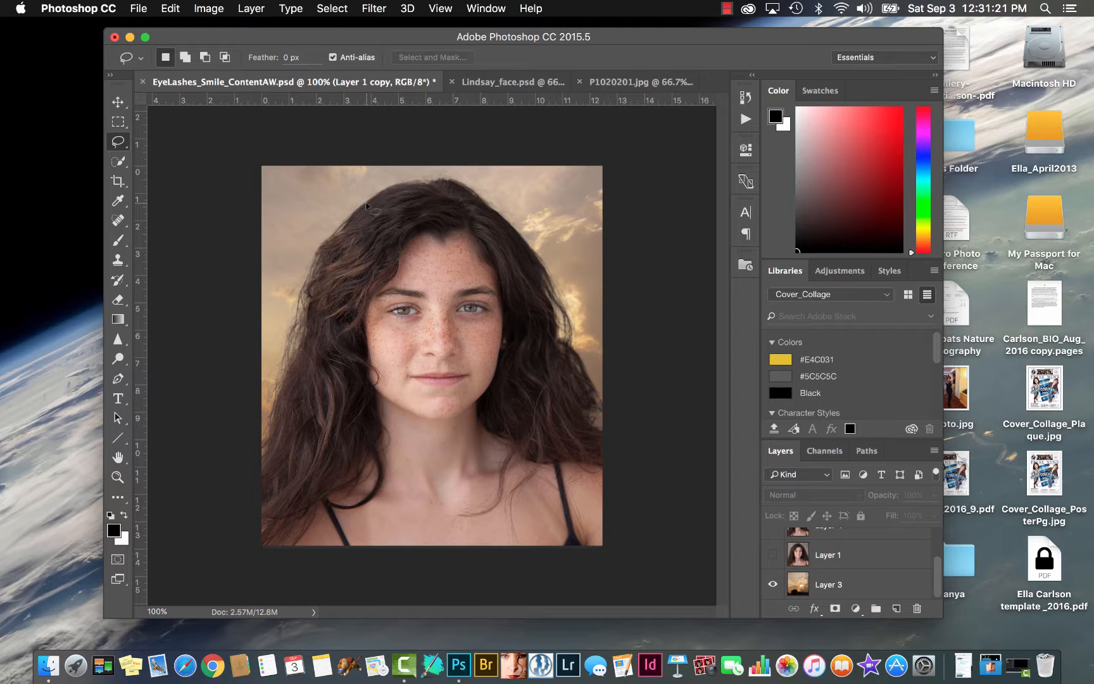
Make Layer 4 active and open it in the Liquify filter.
{"action": "left_click", "coordinate": [374, 9]}
{"action": "left_click", "coordinate": [374, 8]}
{"action": "scroll", "coordinate": [814, 568], "scroll_direction": "up", "scroll_amount": 3}
{"action": "left_click", "coordinate": [803, 573]}
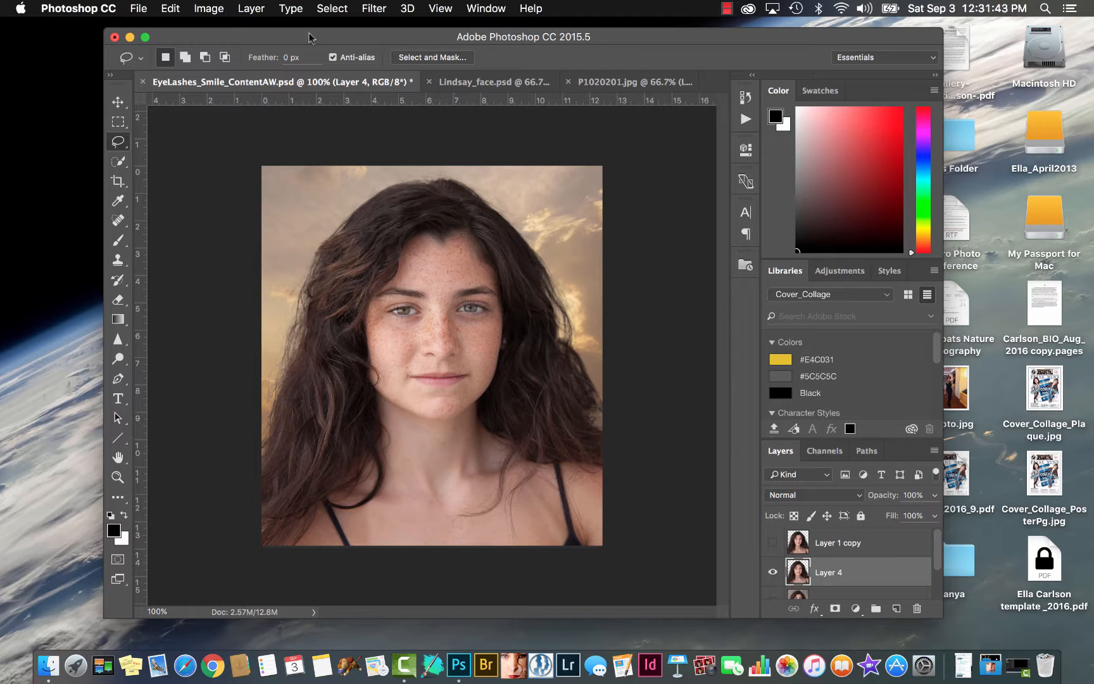
{"action": "left_click", "coordinate": [369, 9]}
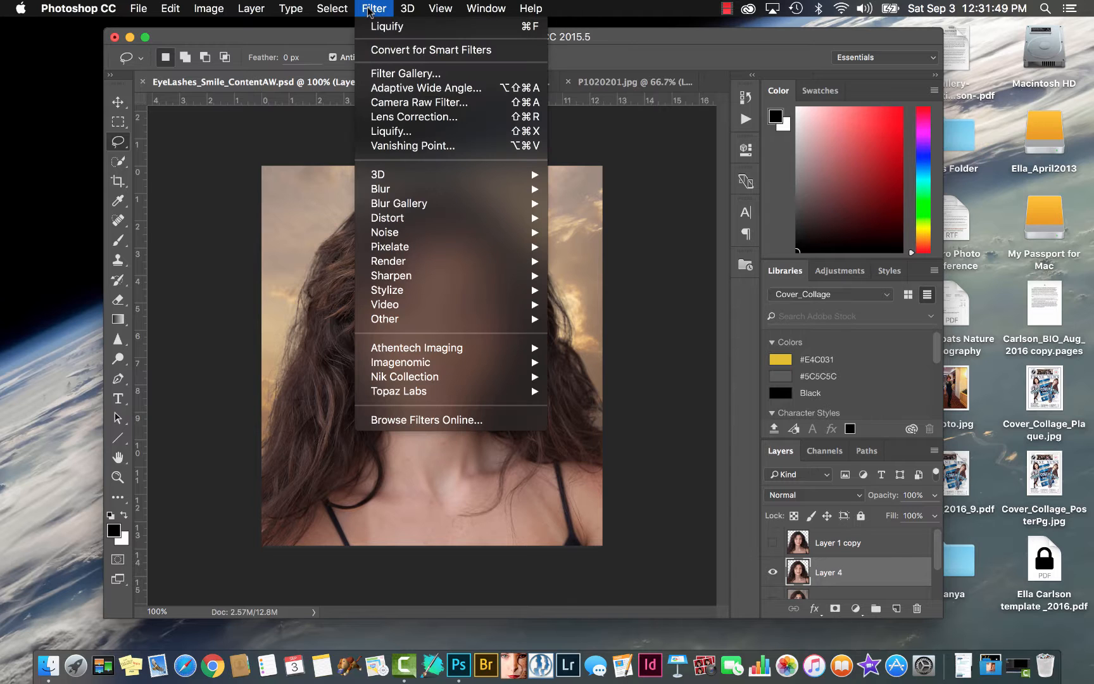
{"action": "left_click", "coordinate": [375, 132]}
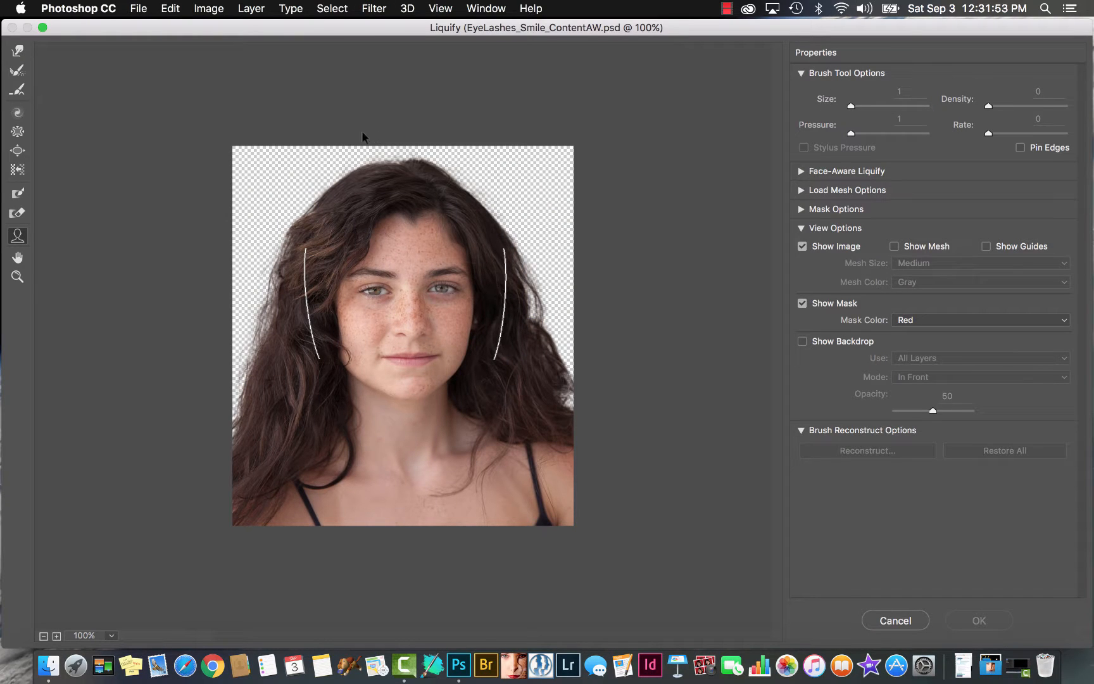
Choose the Face tool and display the Face-Aware Liquify settings for the woman's face.
{"action": "left_click", "coordinate": [17, 237]}
{"action": "mouse_move", "coordinate": [453, 271]}
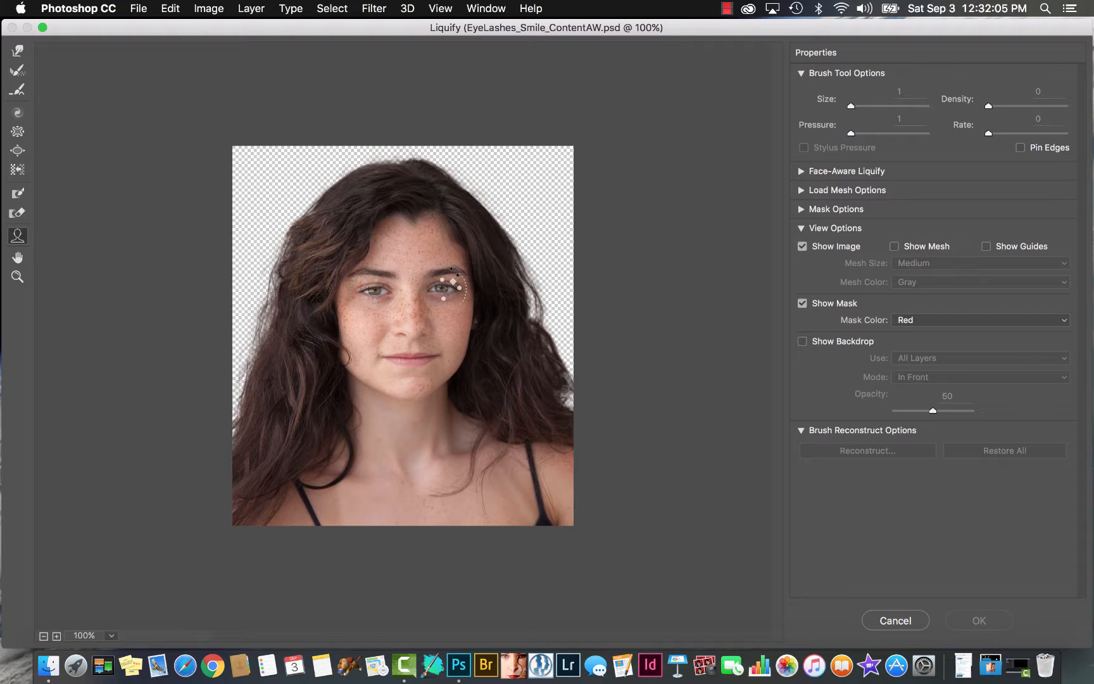
{"action": "mouse_move", "coordinate": [392, 239]}
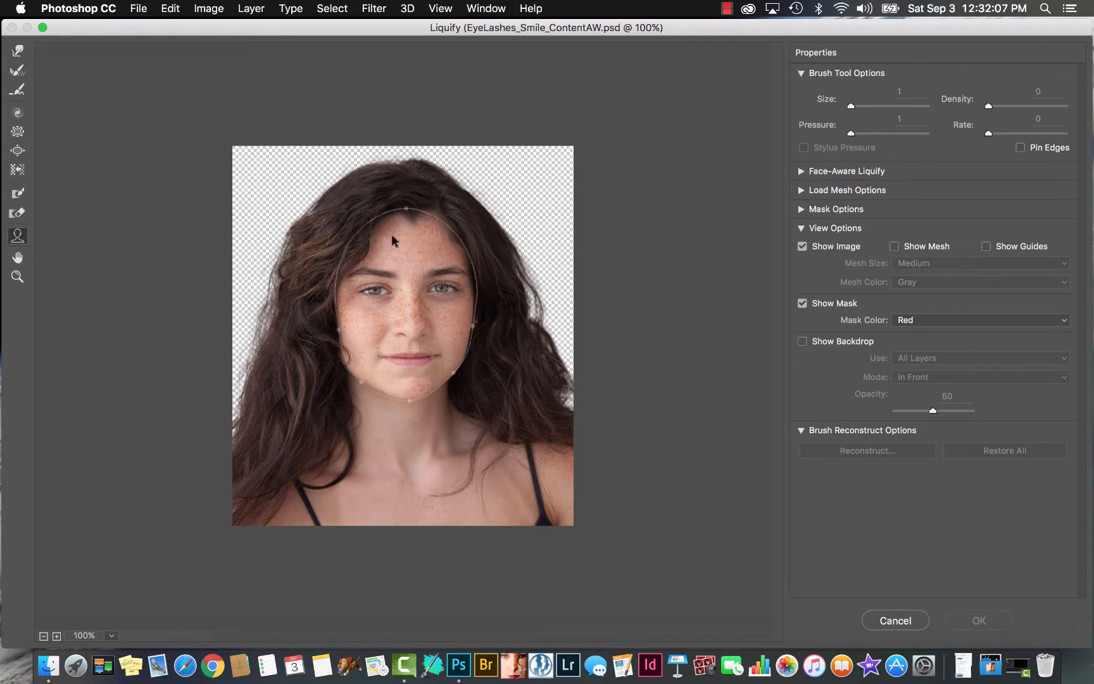
{"action": "mouse_move", "coordinate": [449, 347]}
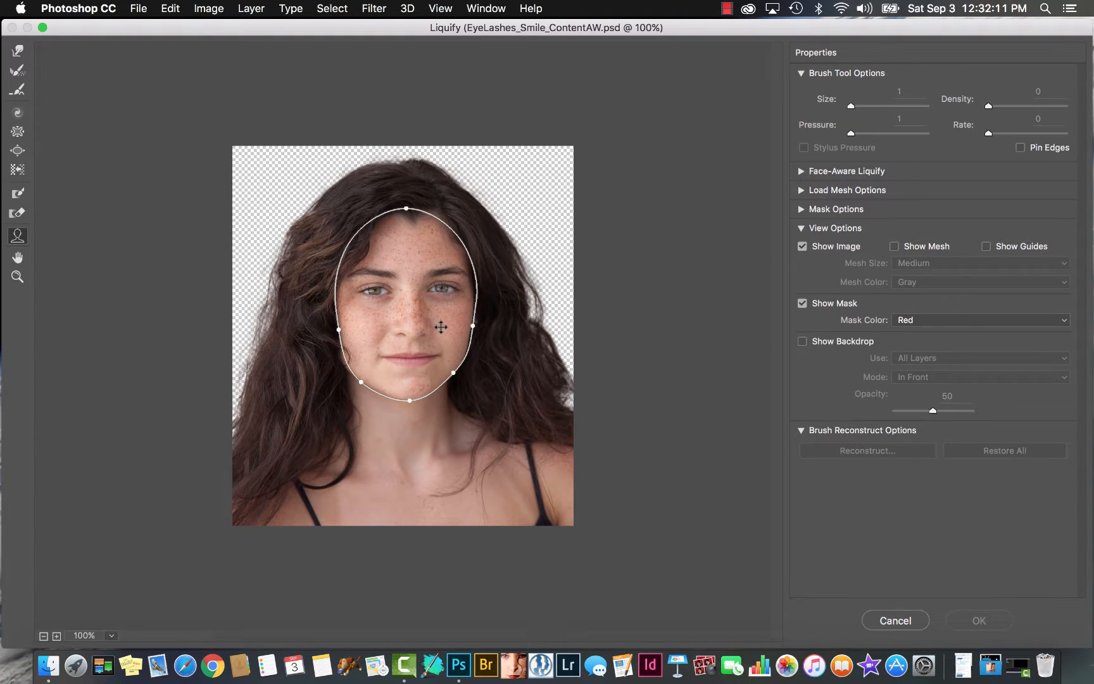
{"action": "mouse_move", "coordinate": [406, 361]}
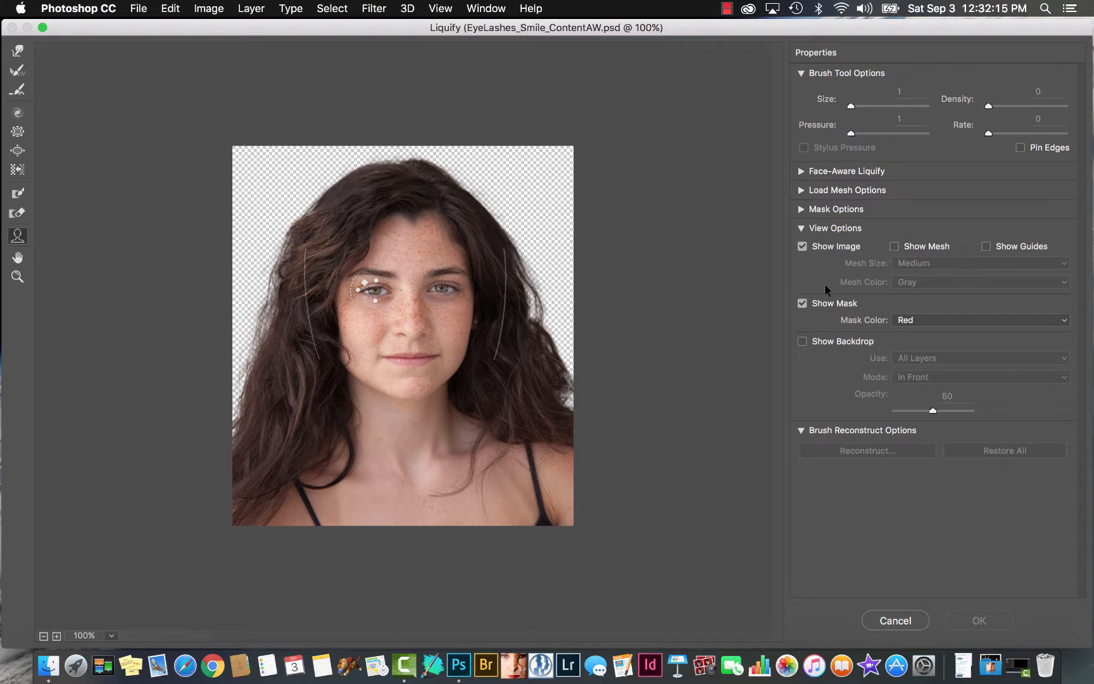
{"action": "left_click", "coordinate": [800, 171]}
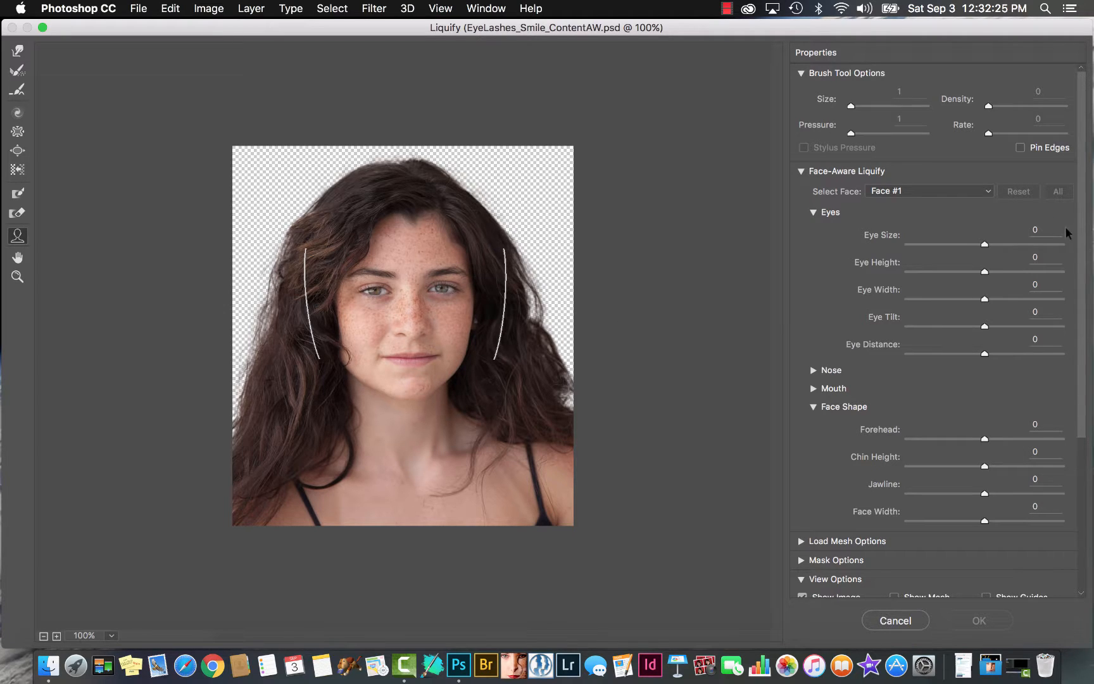
Reshape the eyes with Eye Size 42, Eye Height 52, Eye Width -5 and Eye Tilt 37.
{"action": "left_click", "coordinate": [985, 244]}
{"action": "left_click_drag", "start_coordinate": [983, 245], "coordinate": [1024, 271]}
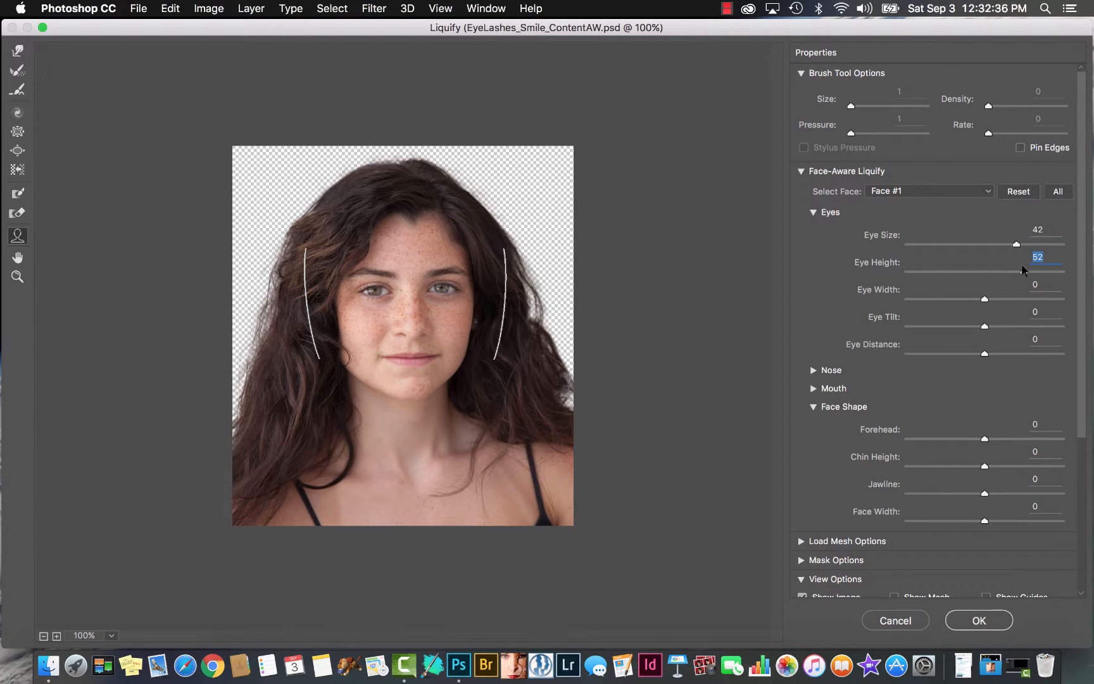
{"action": "left_click", "coordinate": [985, 300]}
{"action": "left_click_drag", "start_coordinate": [985, 304], "coordinate": [1010, 333]}
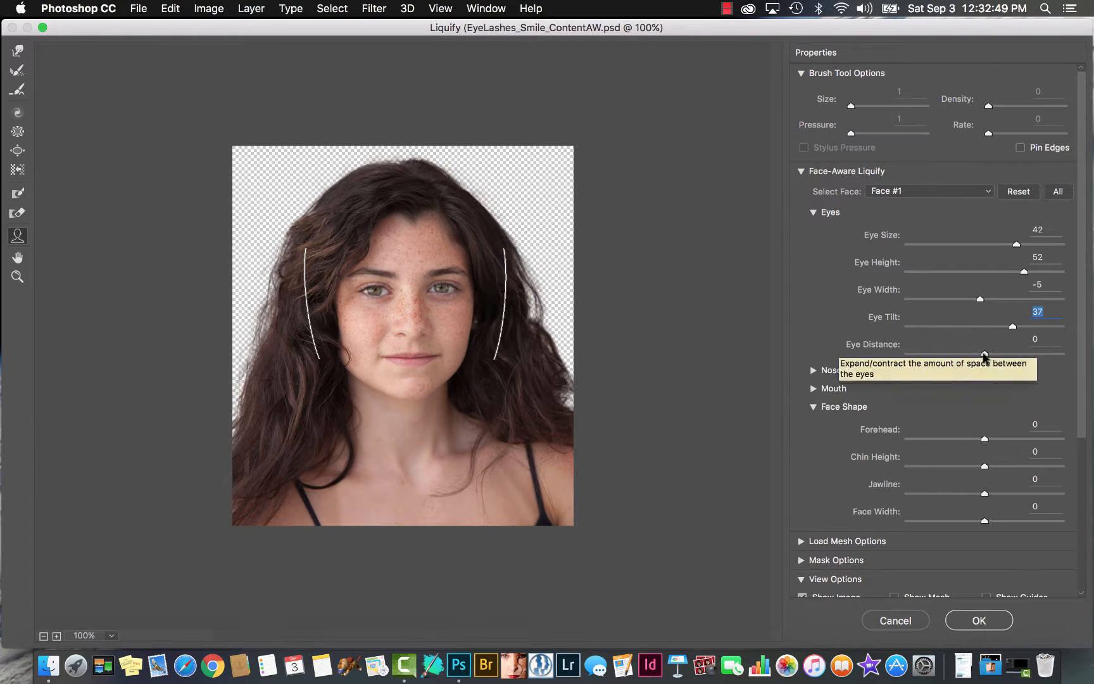
Narrow the nose by setting Nose Width to -78.
{"action": "left_click", "coordinate": [814, 212]}
{"action": "left_click", "coordinate": [814, 231]}
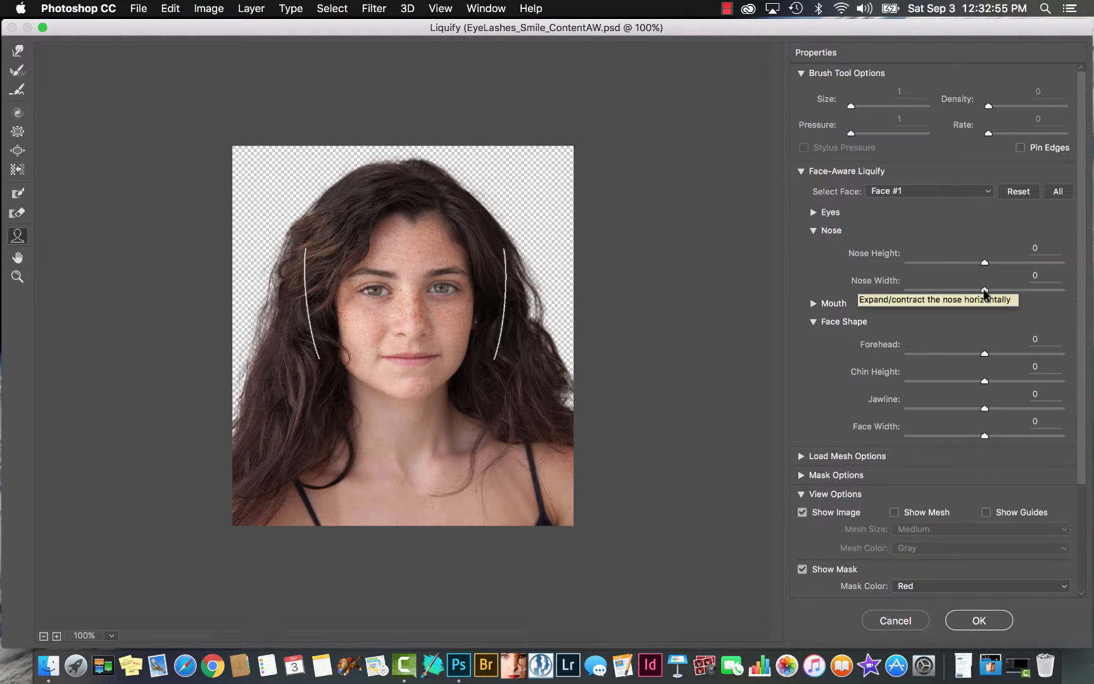
{"action": "left_click_drag", "start_coordinate": [986, 292], "coordinate": [924, 290]}
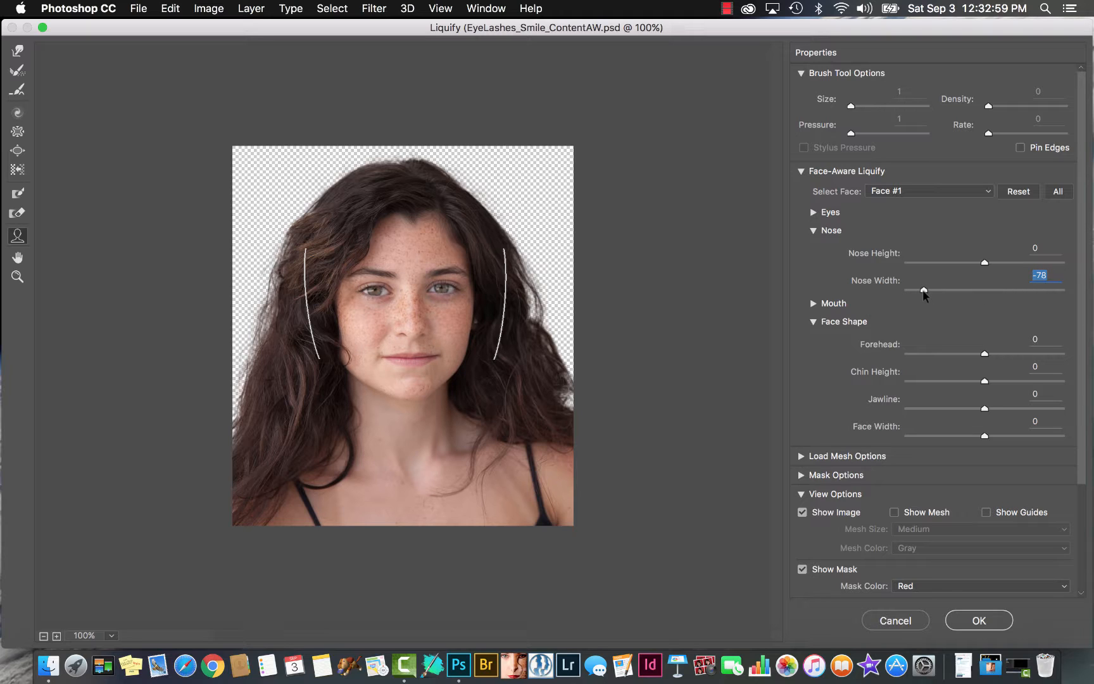
Reshape the mouth with Smile 39, Upper Lip 50, Lower Lip -70 and Mouth Height 10.
{"action": "left_click", "coordinate": [812, 302]}
{"action": "left_click_drag", "start_coordinate": [985, 335], "coordinate": [929, 402]}
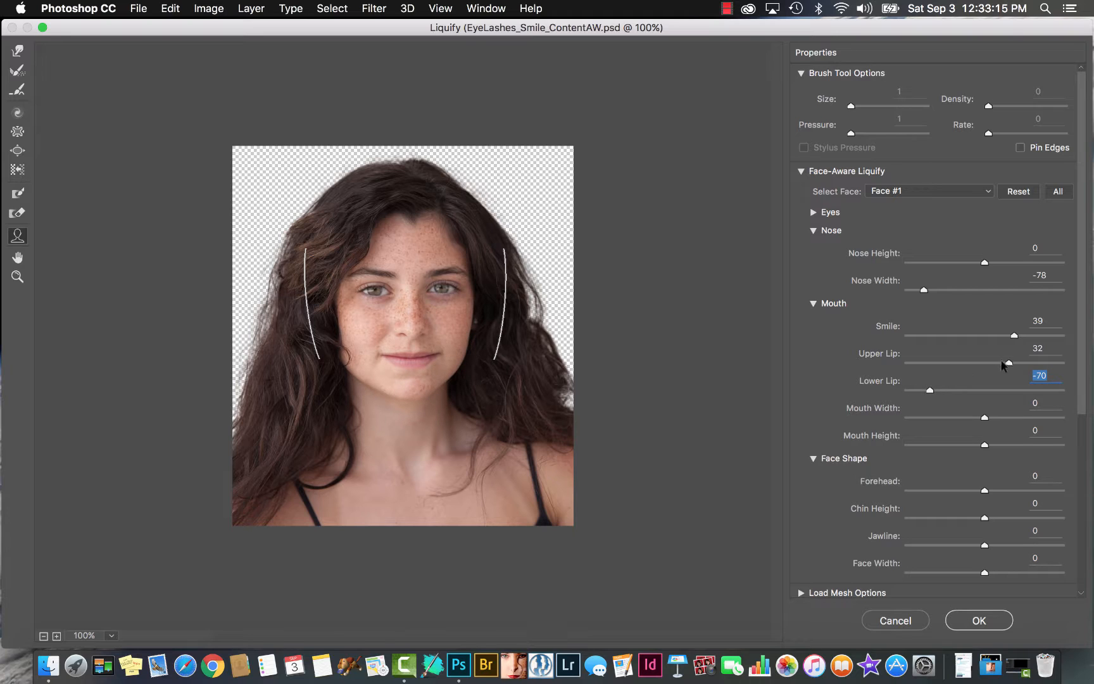
{"action": "mouse_move", "coordinate": [1009, 362]}
{"action": "left_mouse_down"}
{"action": "mouse_move", "coordinate": [975, 361]}
{"action": "mouse_move", "coordinate": [1023, 361]}
{"action": "left_mouse_up"}
{"action": "mouse_move", "coordinate": [984, 445]}
{"action": "left_mouse_down"}
{"action": "mouse_move", "coordinate": [973, 445]}
{"action": "mouse_move", "coordinate": [993, 443]}
{"action": "left_mouse_up"}
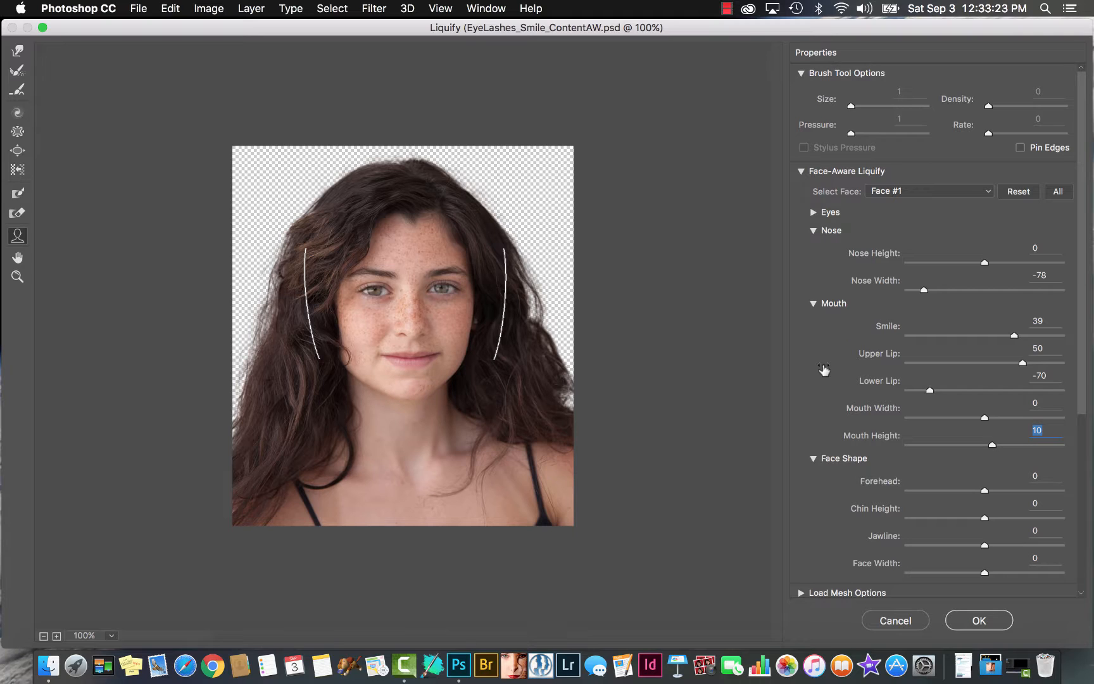
{"action": "left_click", "coordinate": [812, 303]}
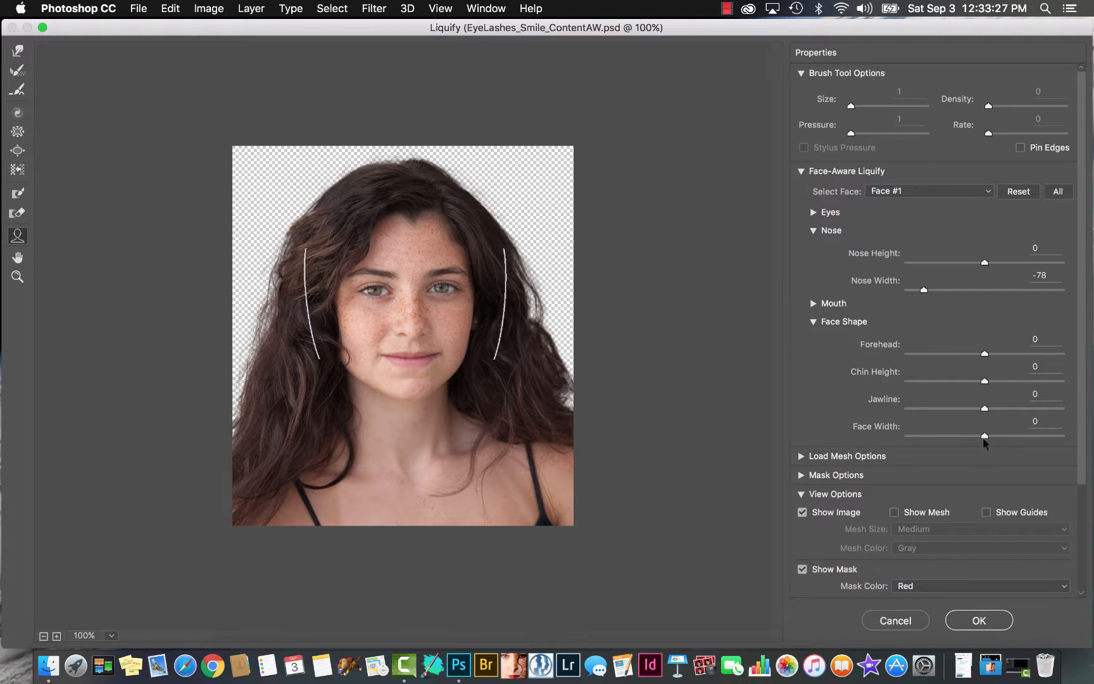
Slim the face shape with Jawline -39 and Face Width -26, and apply the Liquify changes.
{"action": "left_click_drag", "start_coordinate": [985, 438], "coordinate": [946, 439]}
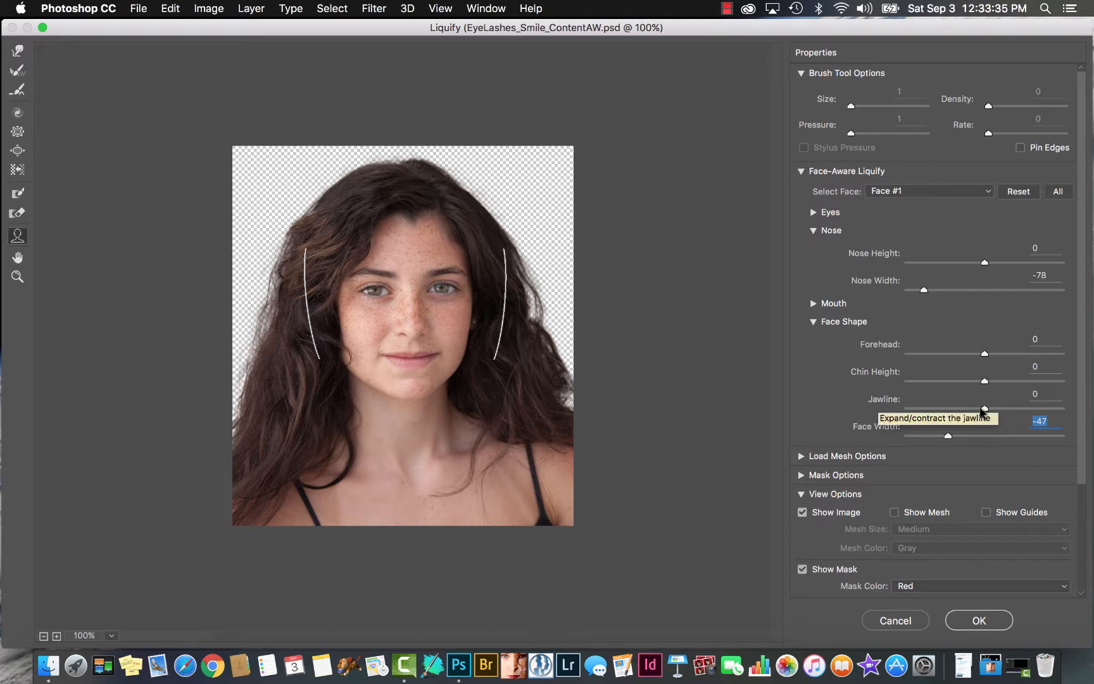
{"action": "left_click_drag", "start_coordinate": [982, 410], "coordinate": [963, 441]}
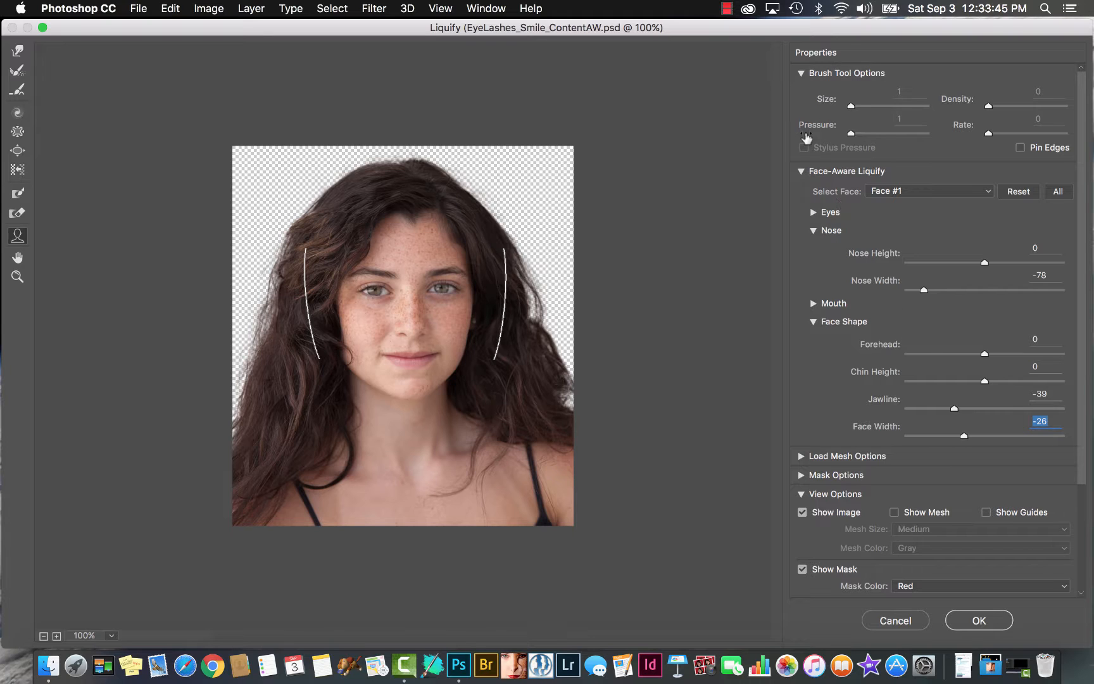
{"action": "left_click", "coordinate": [970, 620]}
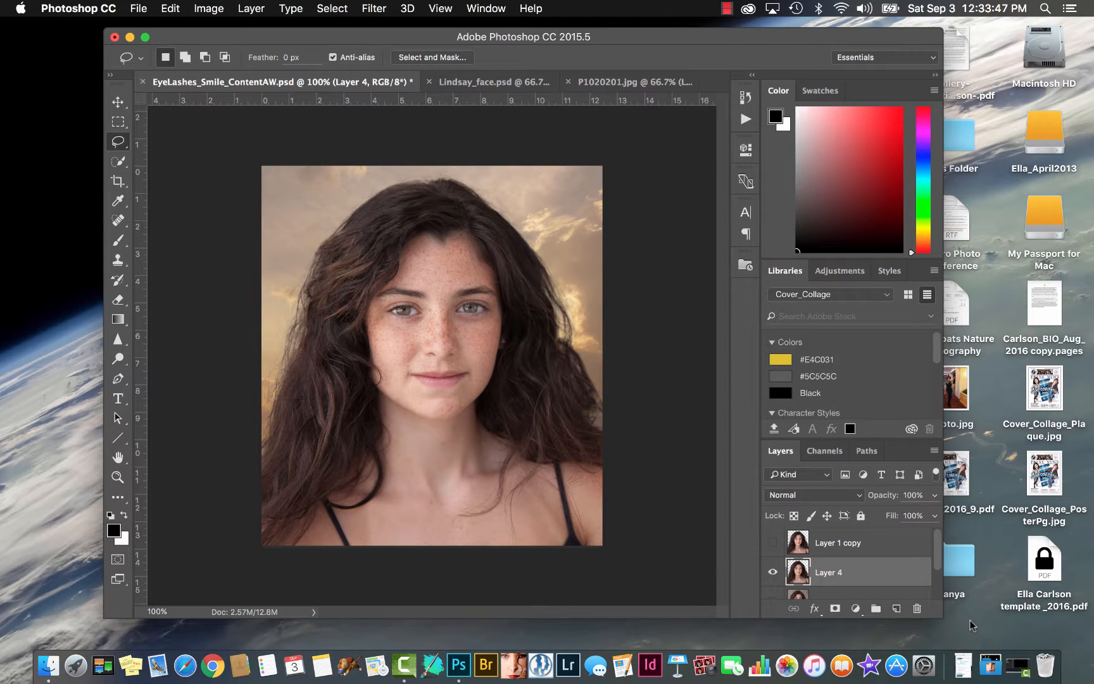
Compare the woman's face before and after Liquify by repeatedly undoing and redoing the filter, leaving it applied.
{"action": "key", "text": "super+z"}
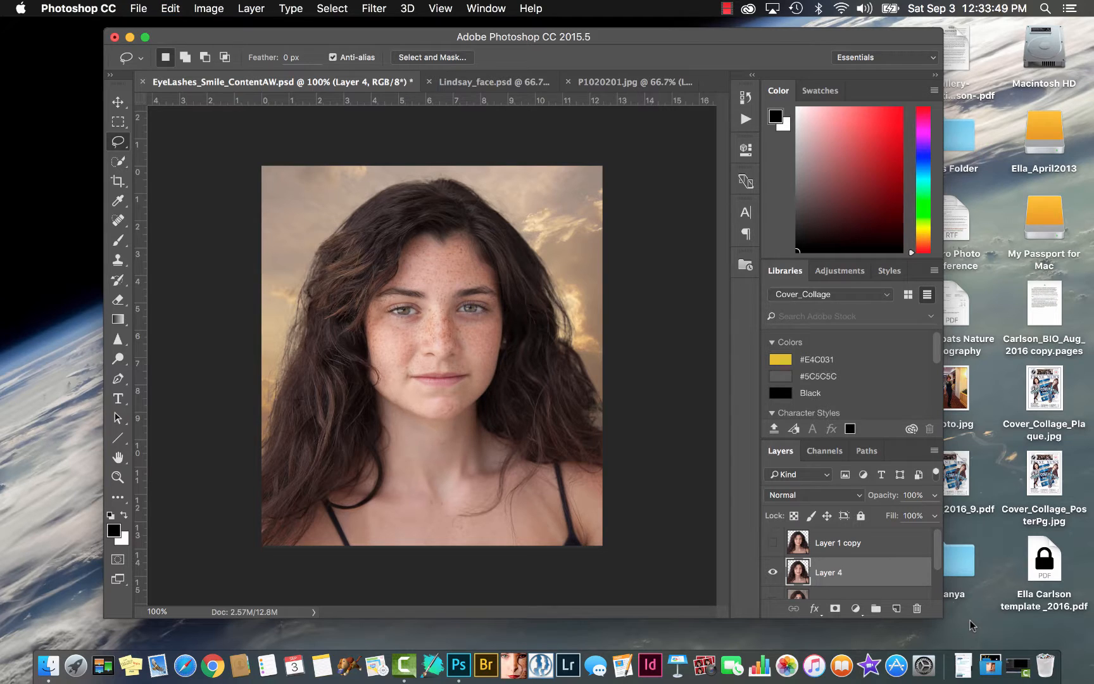
{"action": "key", "text": "super+z"}
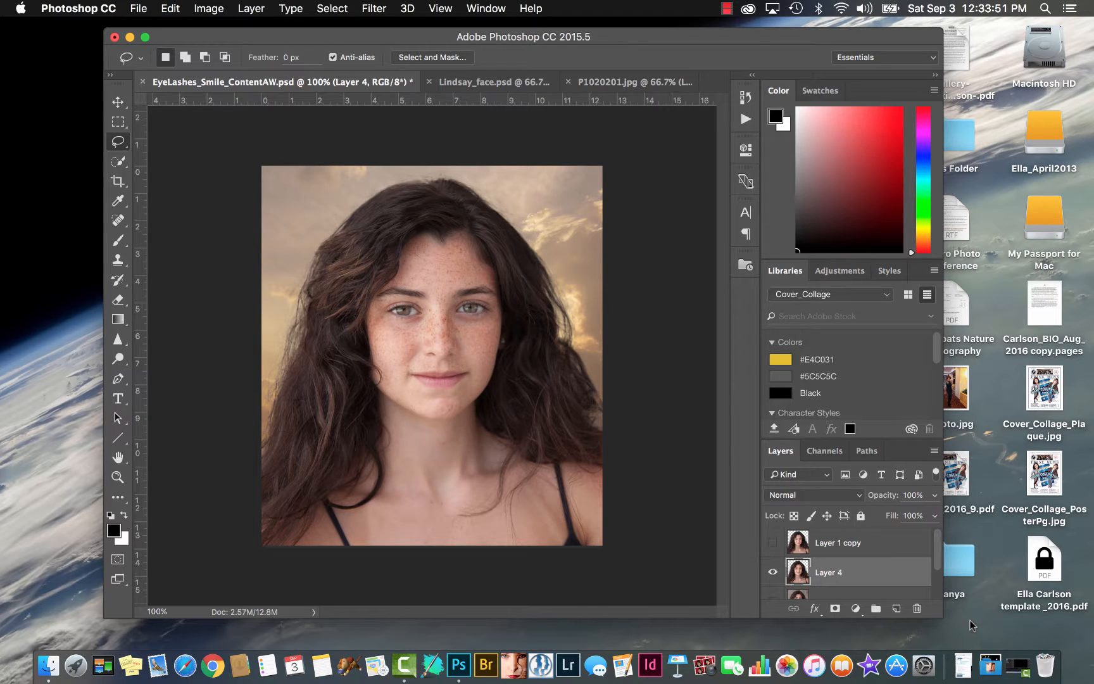
{"action": "key", "text": "super+z"}
{"action": "key", "text": "super+z"}
{"action": "key", "text": "super+z"}
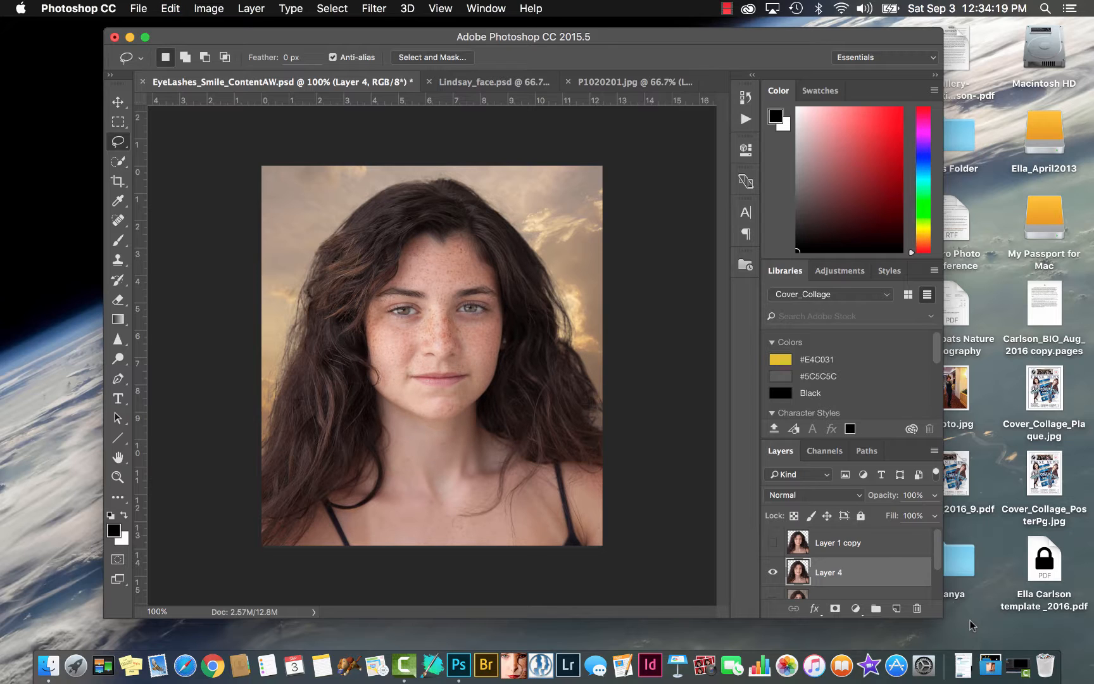
{"action": "key", "text": "super+z"}
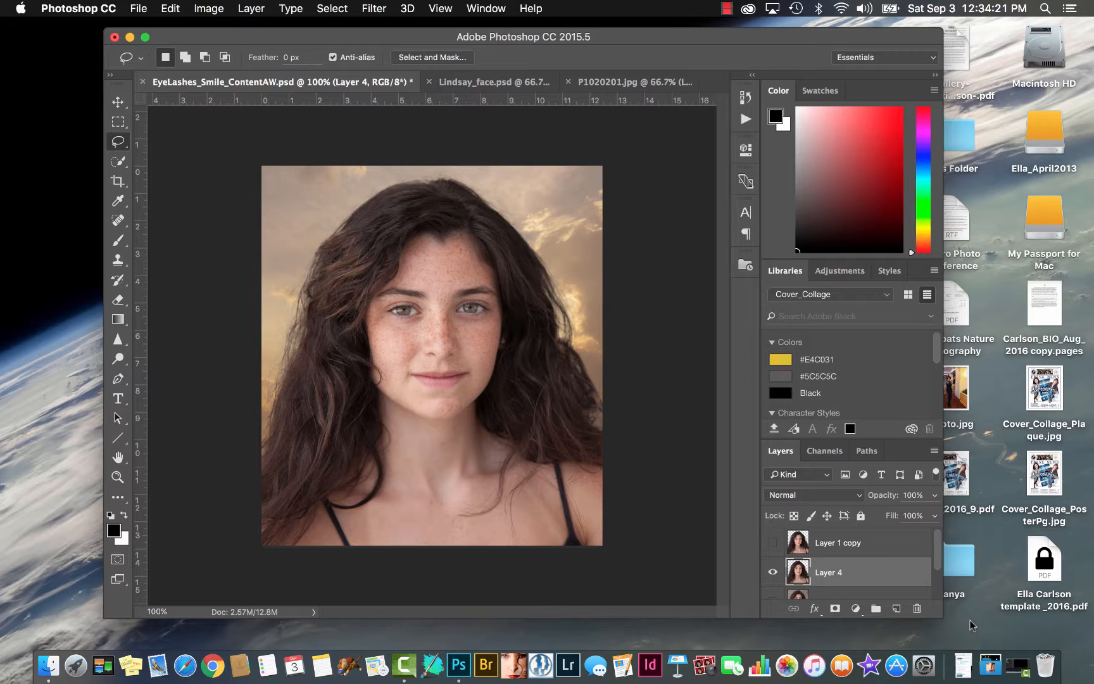
{"action": "key", "text": "super+z"}
{"action": "key", "text": "super+z"}
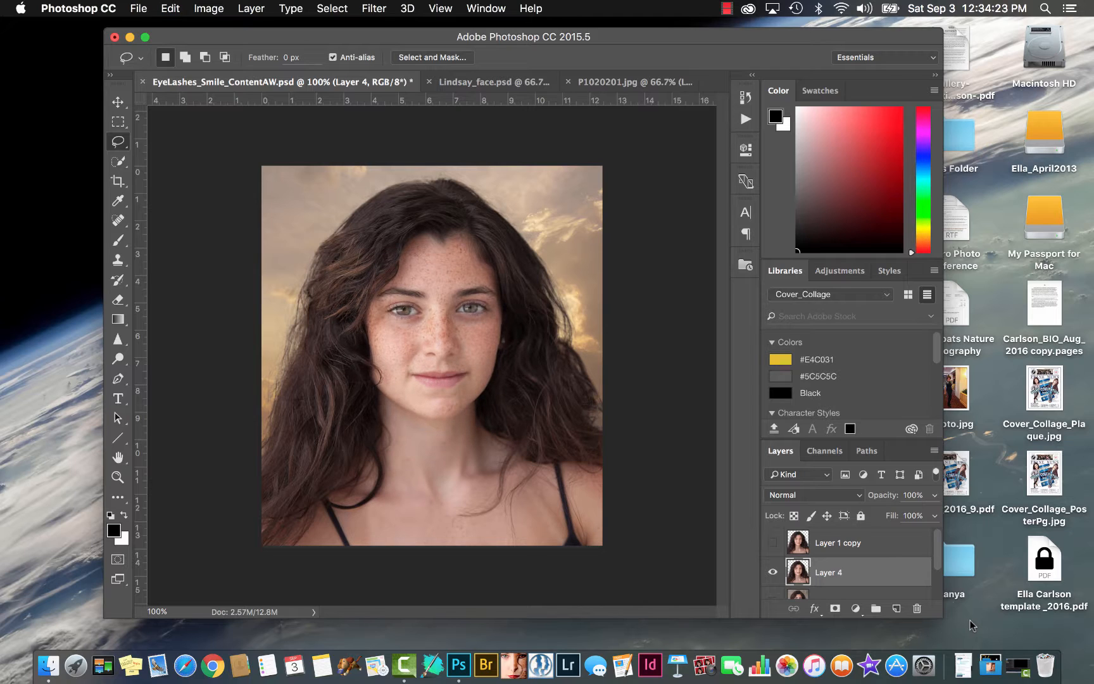